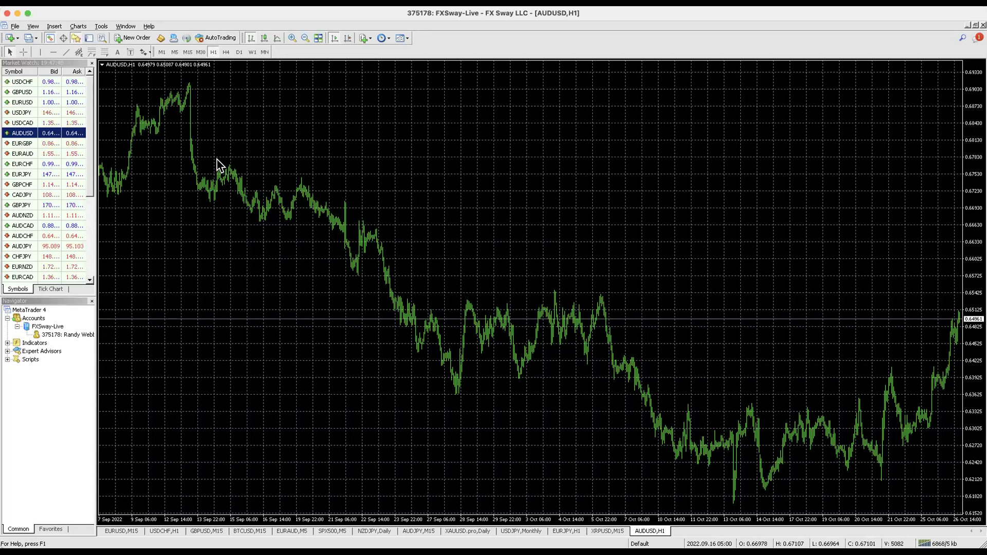
# Step: Maximise the terminal window and open the Open an Account dialog
pyautogui.click(28, 13)
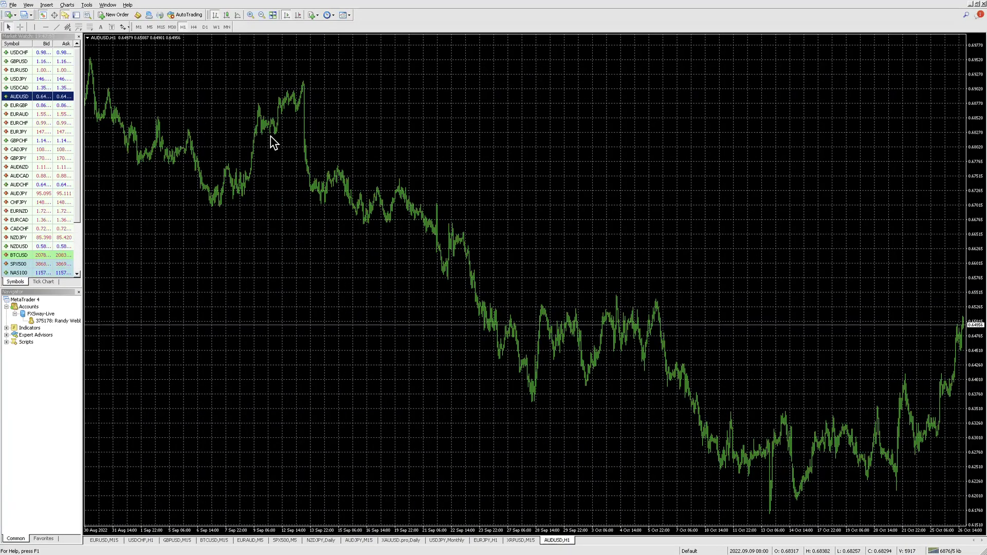
pyautogui.click(13, 6)
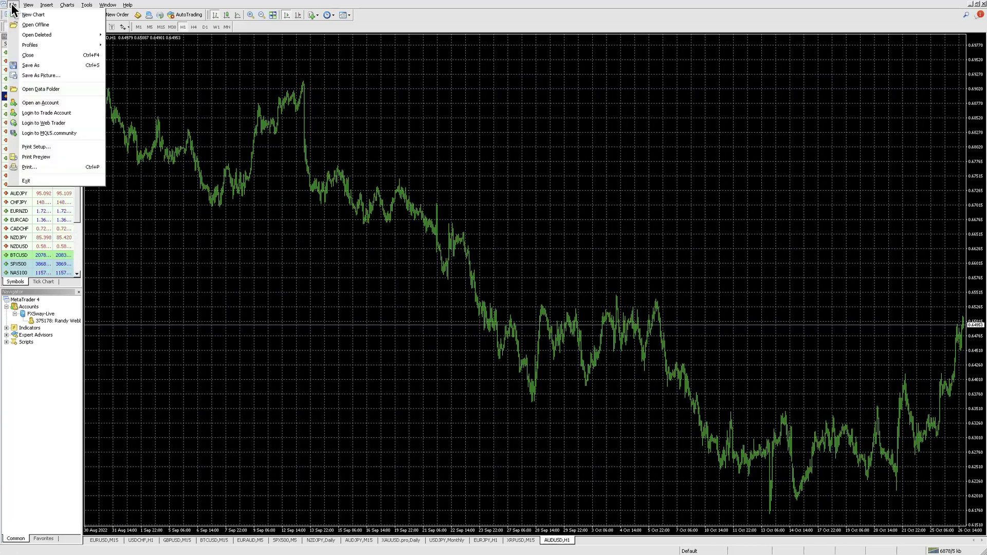
pyautogui.click(56, 102)
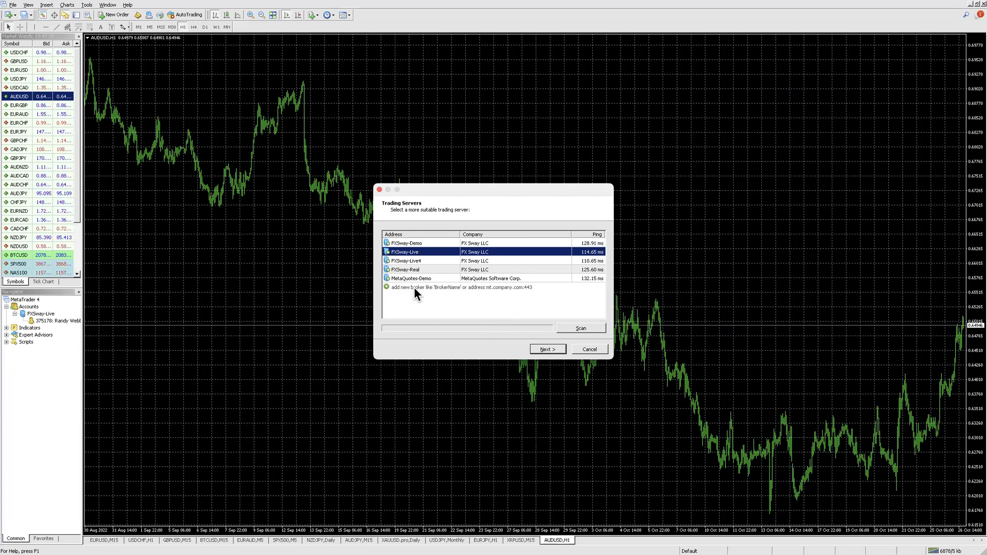
# Step: Add and scan for the Tradersway servers, then select TradersWay-Demo
pyautogui.click(435, 287)
pyautogui.write('Trad')
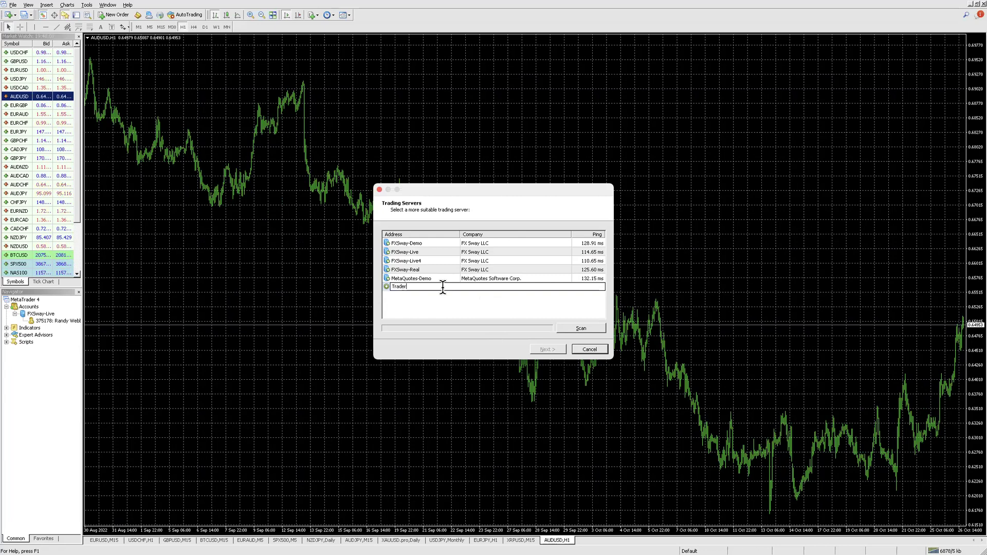
pyautogui.write('ersway')
pyautogui.click(587, 328)
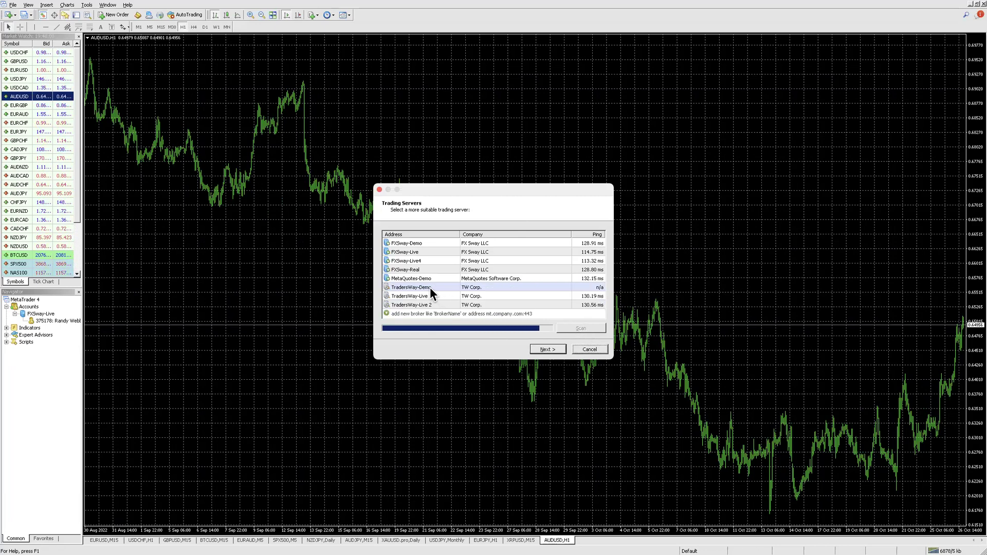
pyautogui.click(430, 288)
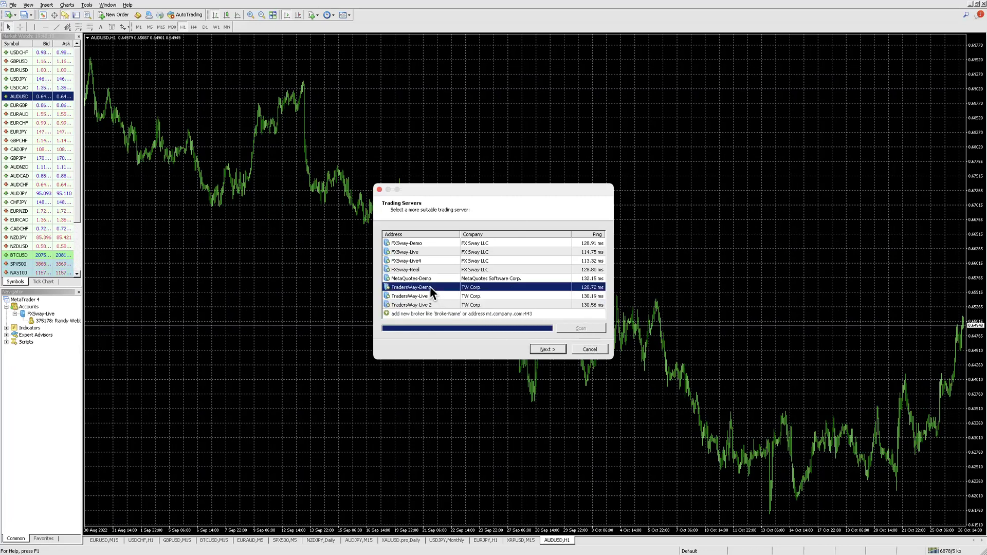
pyautogui.click(540, 349)
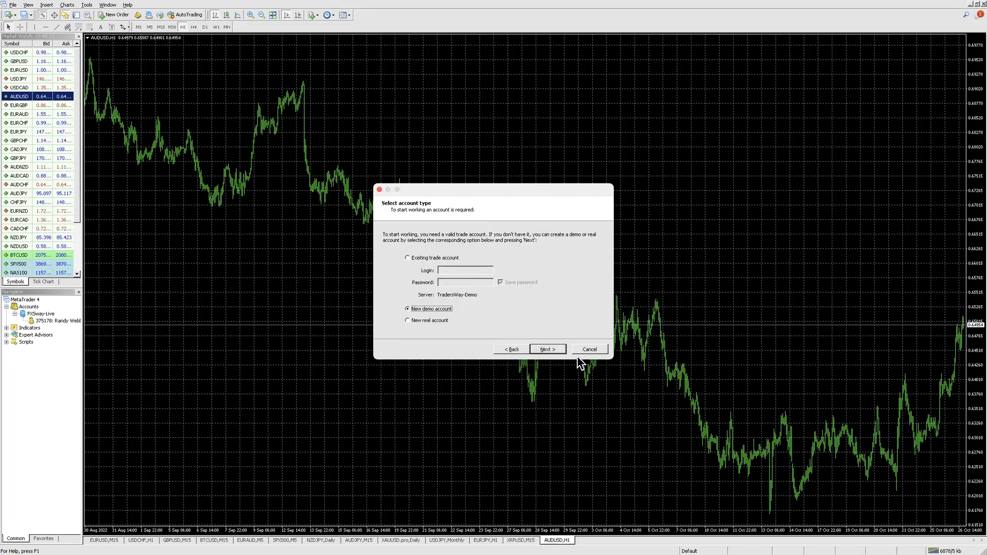
# Step: Choose a new demo account, then cancel the account setup
pyautogui.click(407, 257)
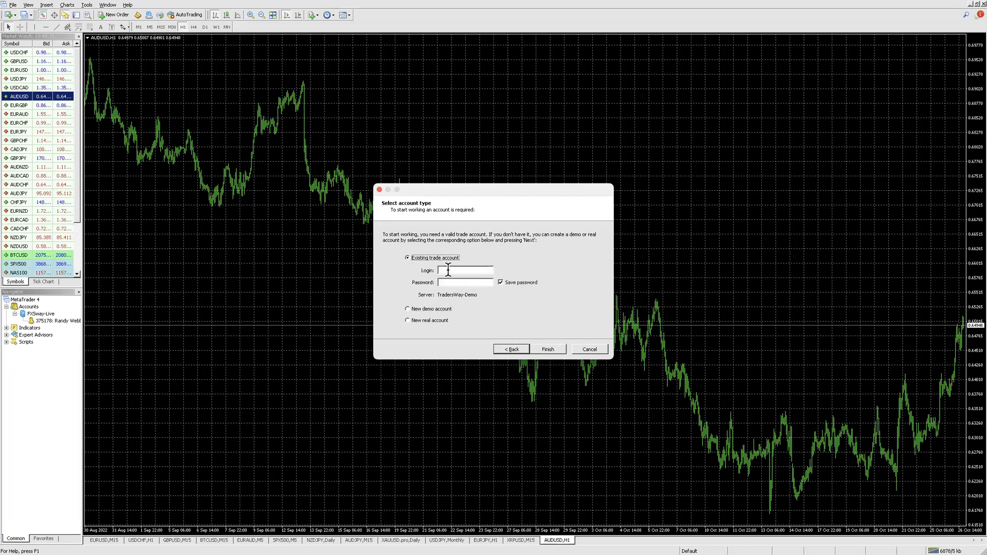
pyautogui.click(409, 308)
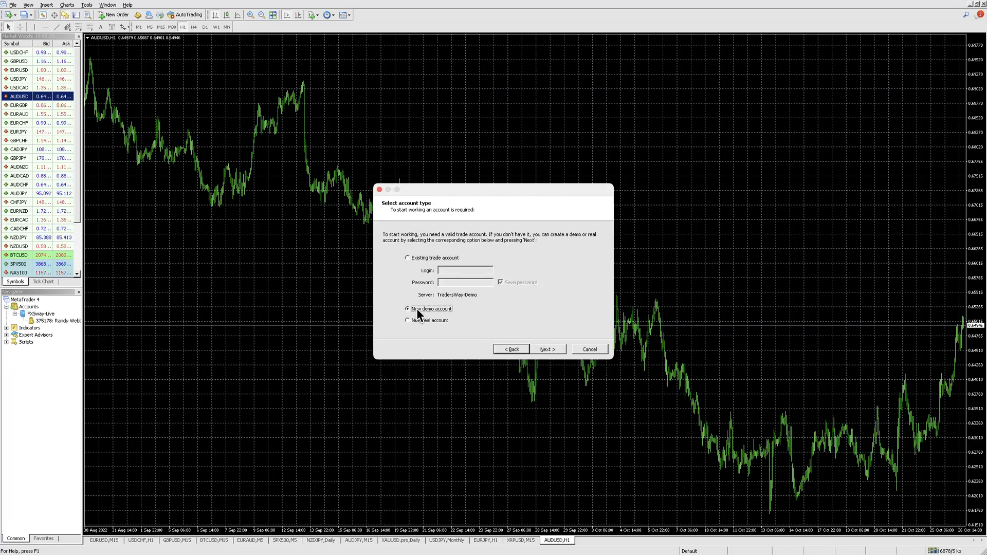
pyautogui.click(586, 350)
pyautogui.click(587, 350)
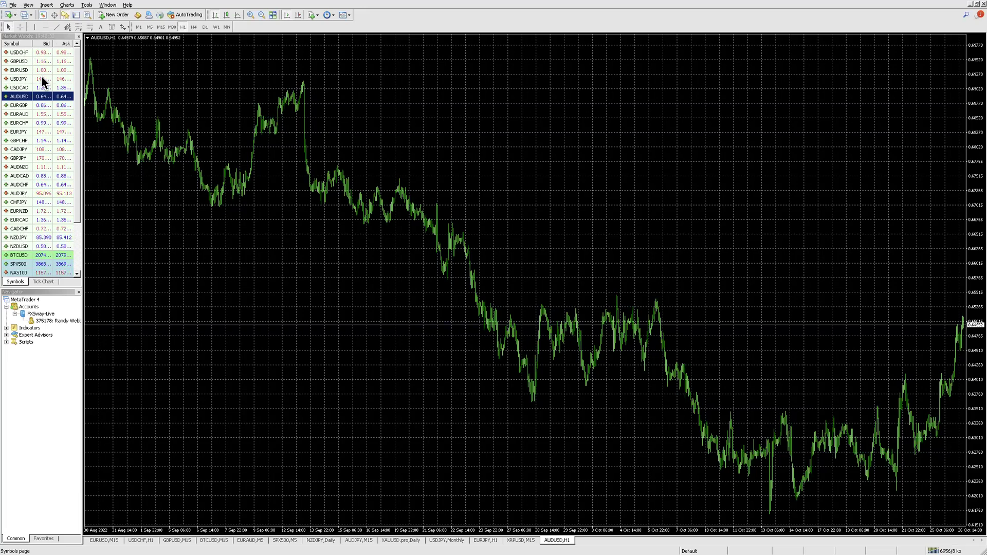
pyautogui.moveTo(16, 15)
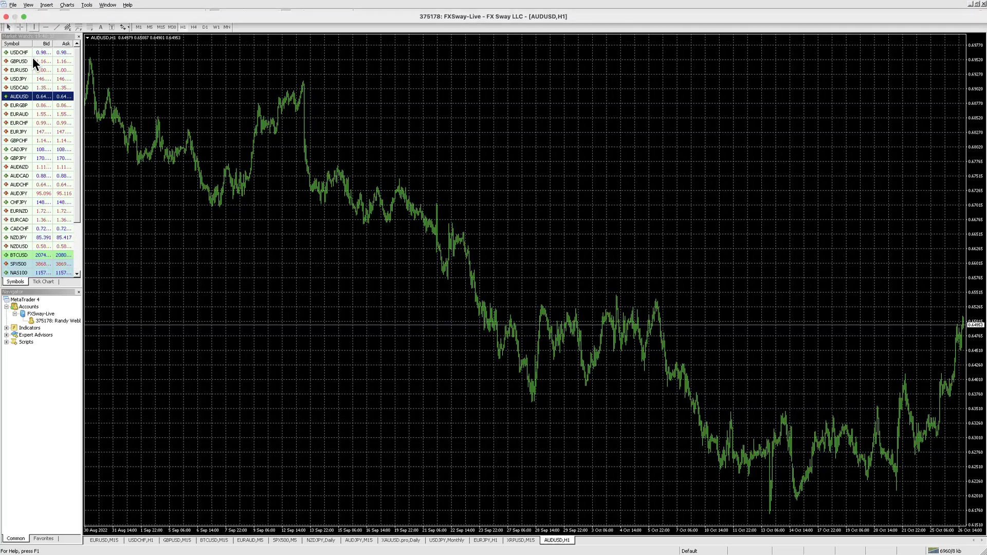
# Step: Browse and dismiss the new-chart symbol list, then select EURAUD in Market Watch
pyautogui.click(14, 20)
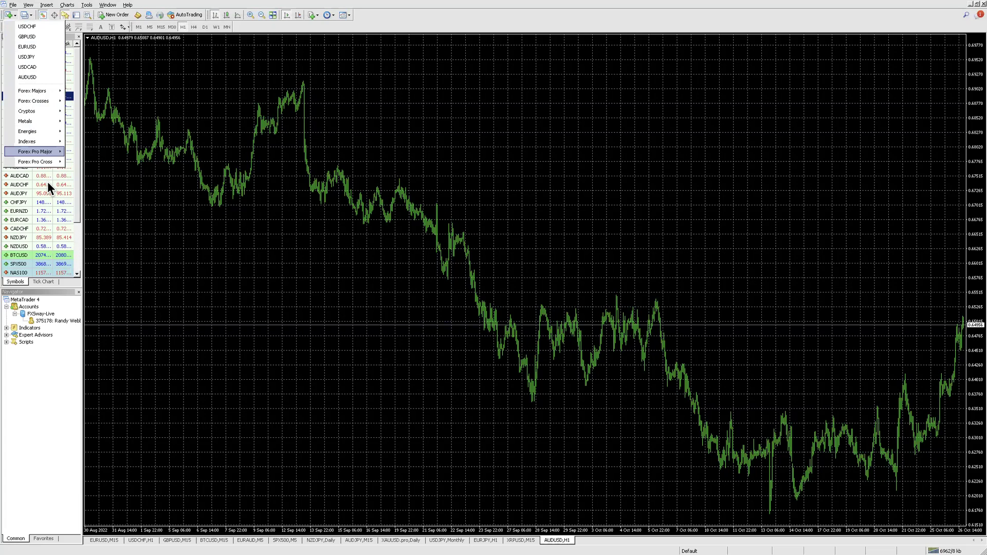
pyautogui.moveTo(35, 161)
pyautogui.click(126, 229)
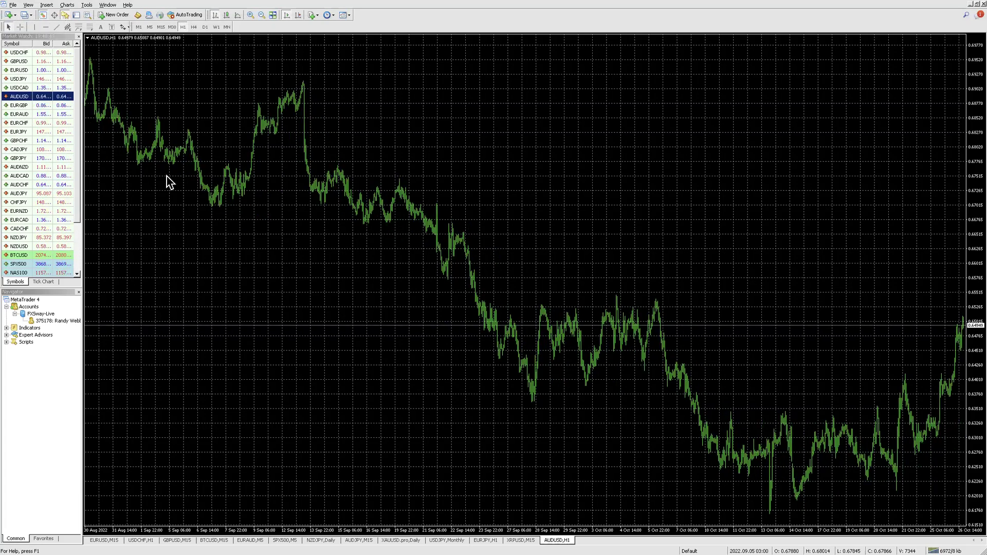
pyautogui.scroll(3, 165, 180)
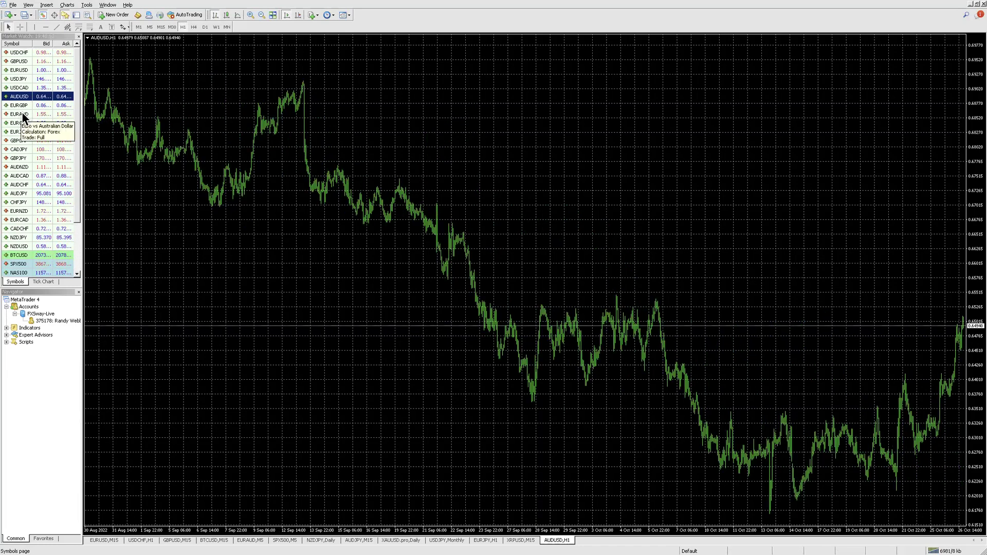
pyautogui.click(21, 112)
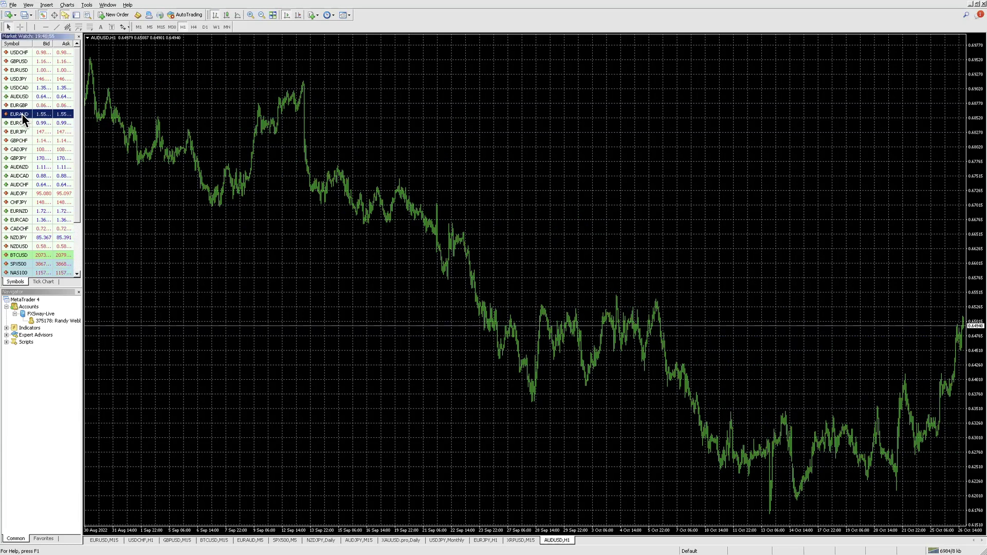
# Step: Open an hourly EURAUD chart window from the Market Watch symbol
pyautogui.rightClick(22, 113)
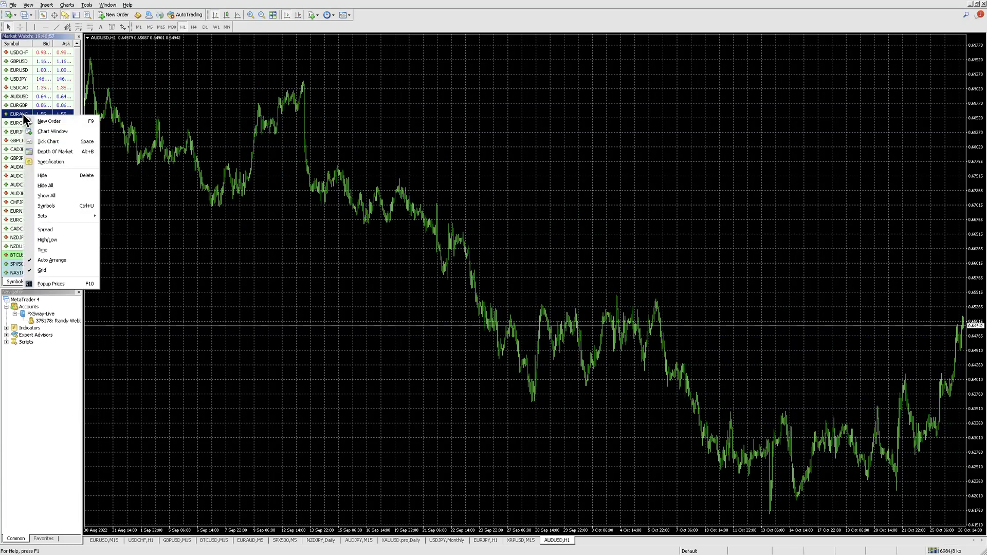
pyautogui.click(47, 132)
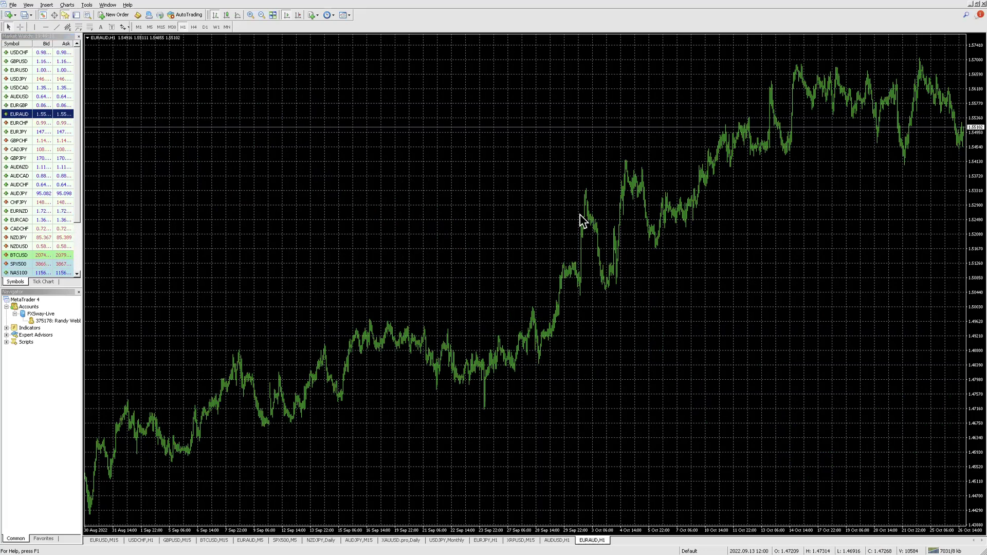
# Step: Open the EURAUD chart properties, set the background black and recolour the bars
pyautogui.rightClick(427, 240)
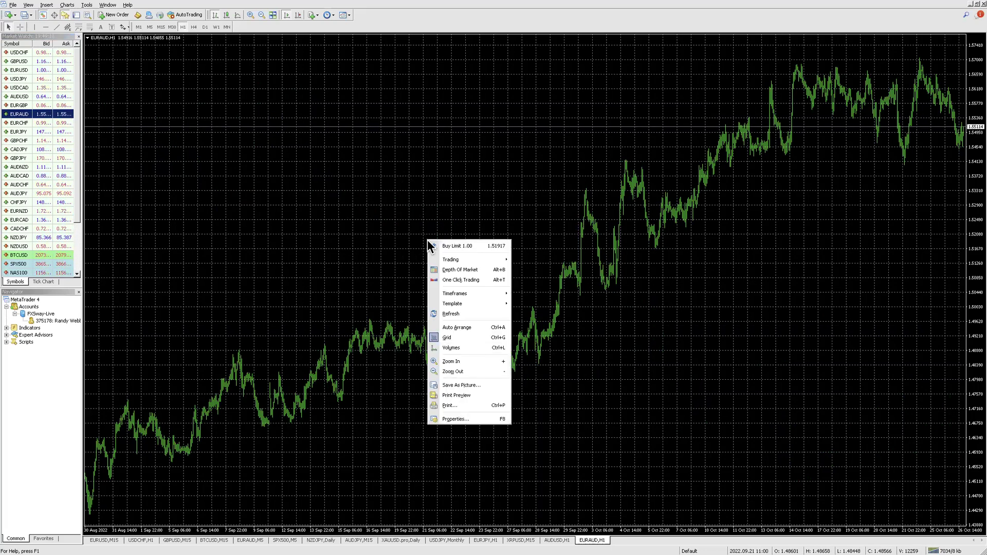
pyautogui.click(468, 417)
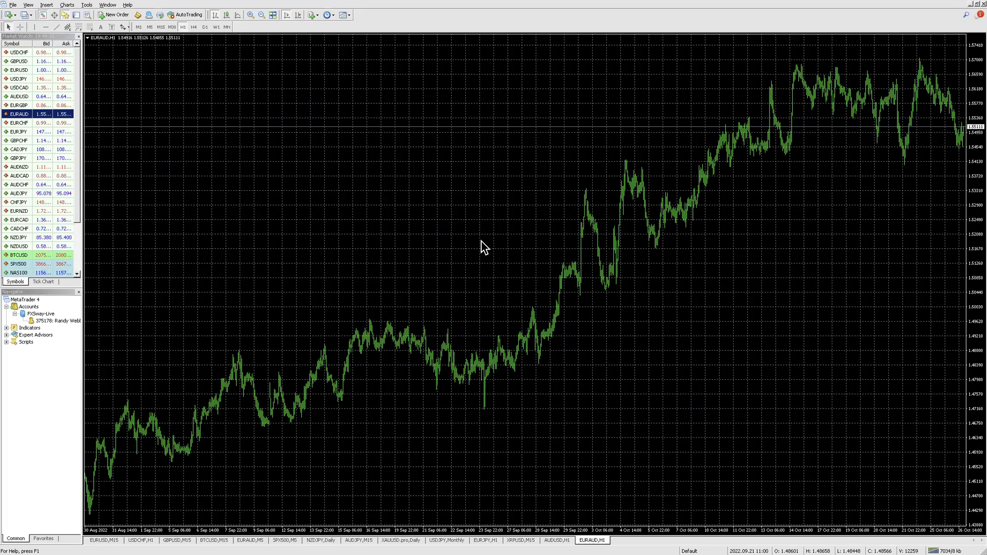
pyautogui.click(564, 237)
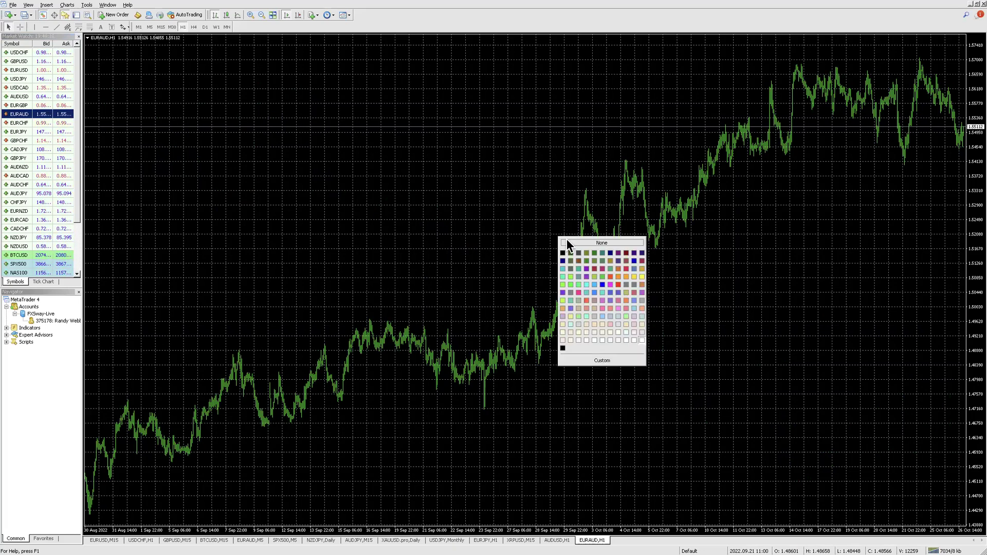
pyautogui.click(559, 253)
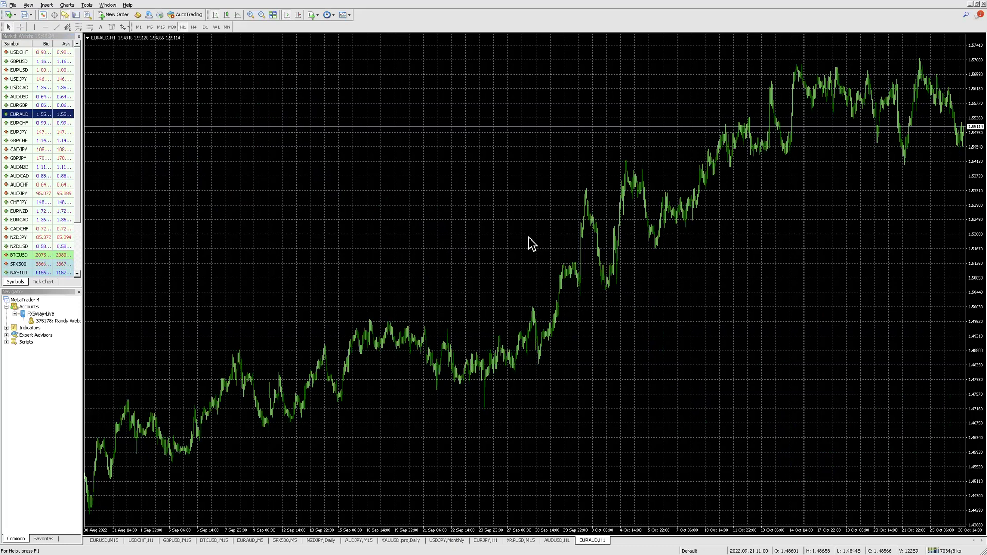
pyautogui.click(562, 247)
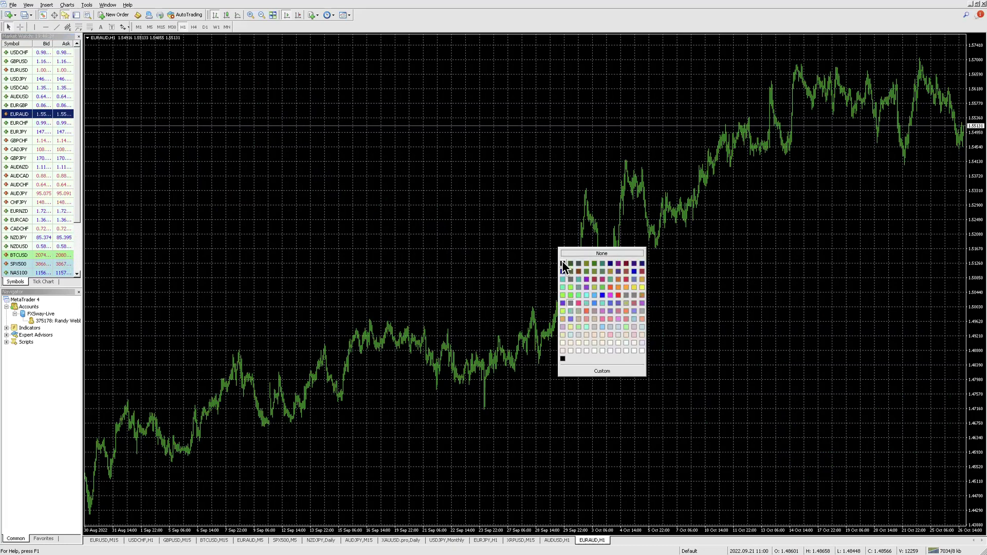
pyautogui.click(562, 261)
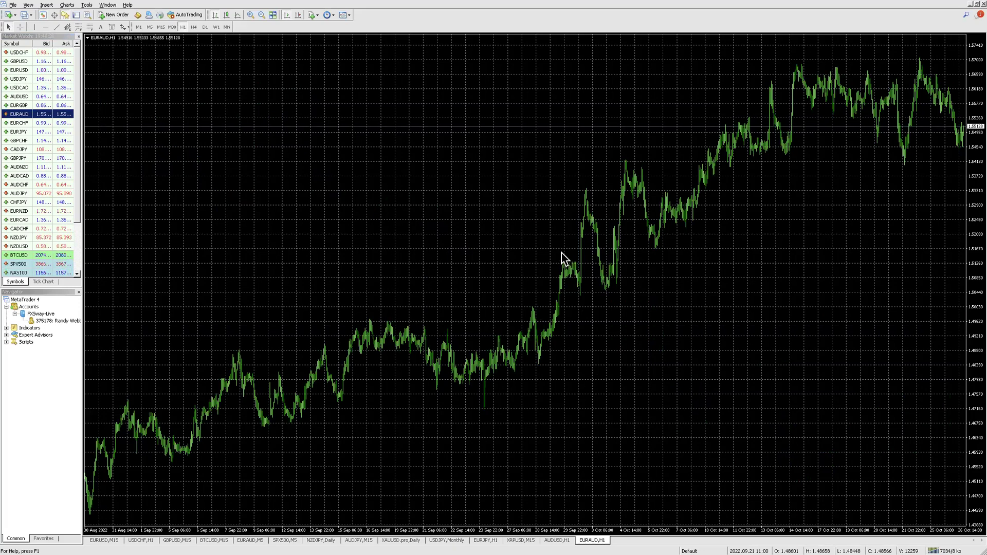
pyautogui.click(562, 252)
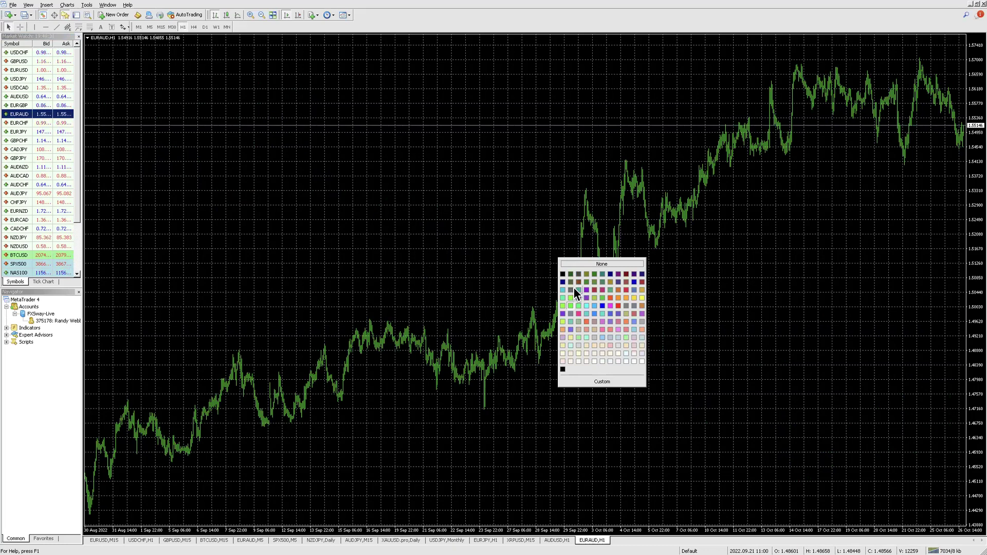
pyautogui.click(564, 290)
pyautogui.click(564, 266)
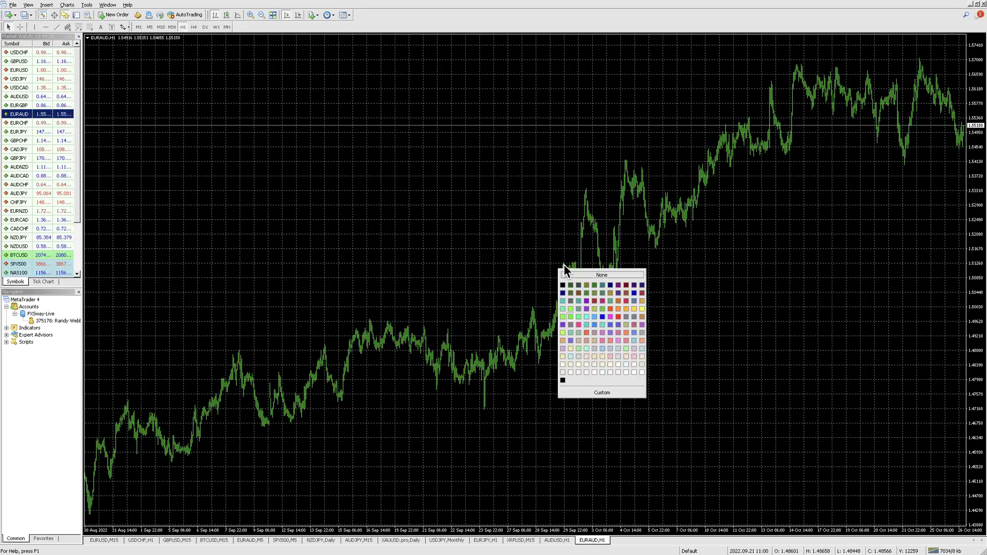
pyautogui.click(563, 301)
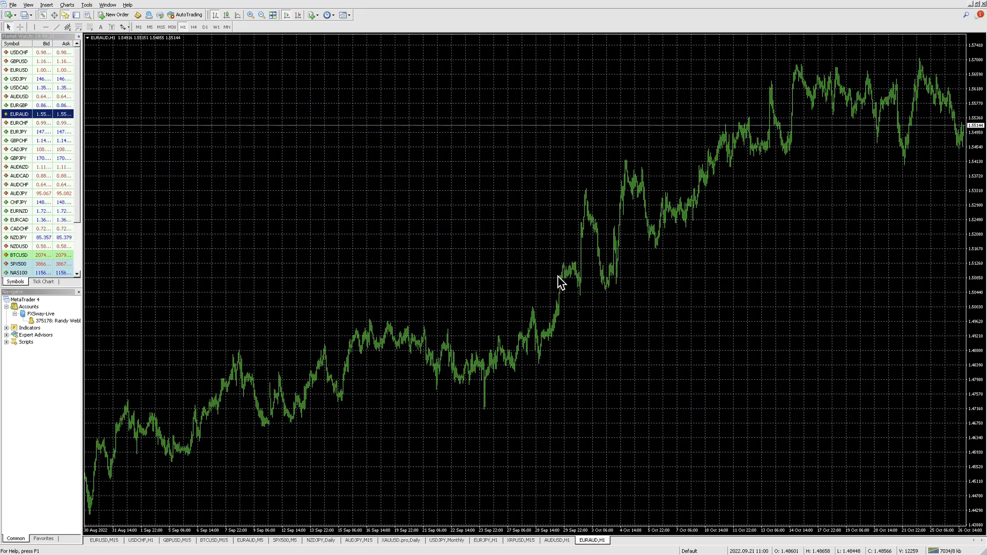
# Step: Assign new colours to the remaining chart elements, hiding the grid lines
pyautogui.click(563, 274)
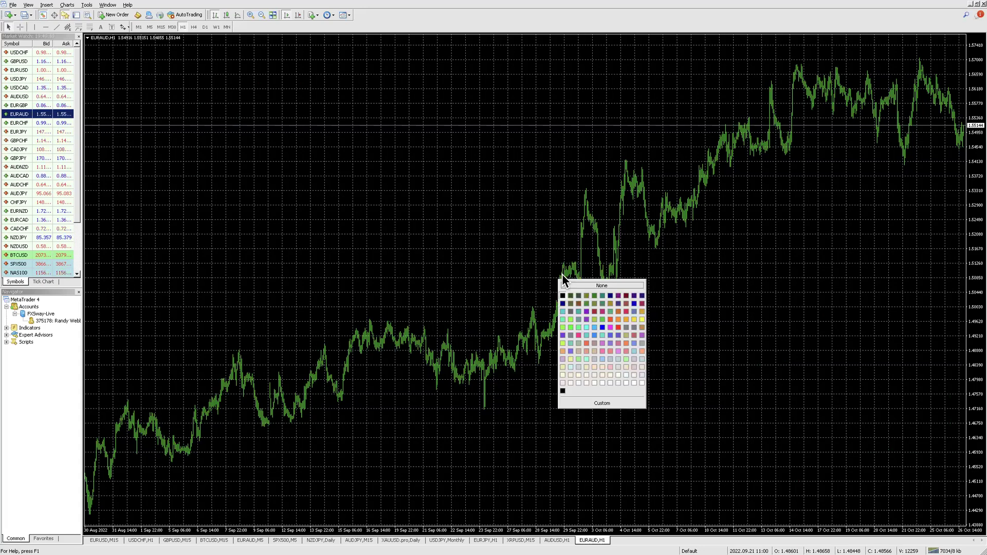
pyautogui.click(563, 310)
pyautogui.click(561, 283)
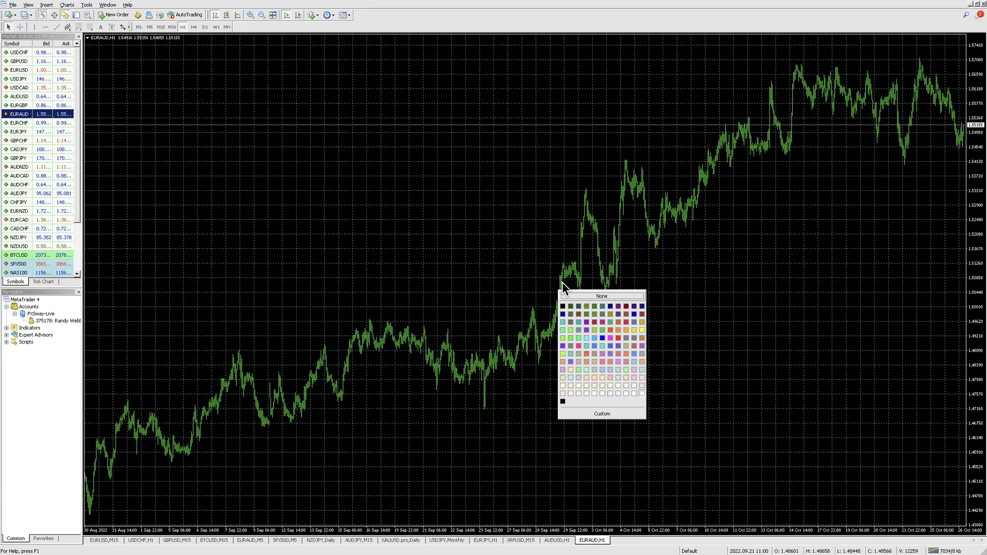
pyautogui.click(564, 286)
pyautogui.click(563, 283)
pyautogui.click(641, 330)
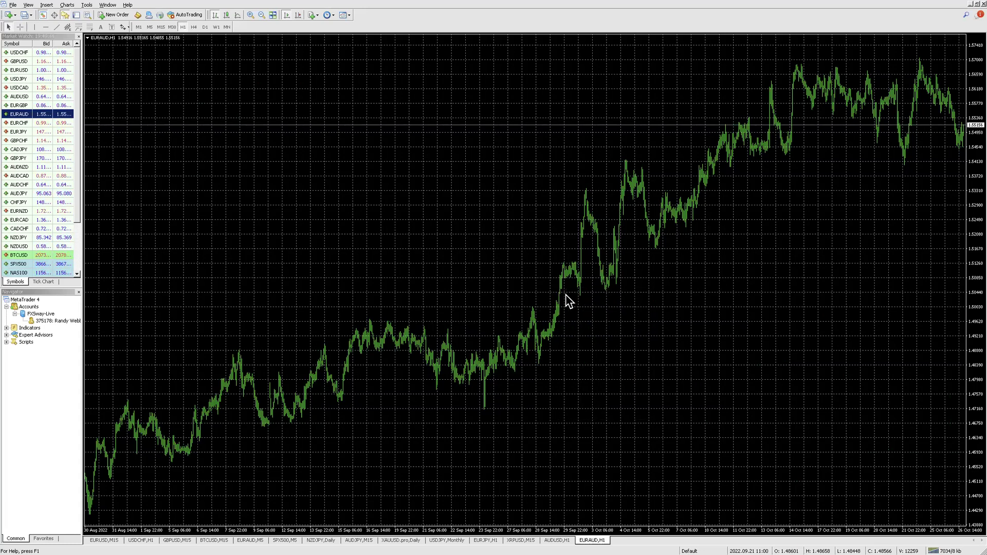
pyautogui.click(561, 264)
pyautogui.click(642, 309)
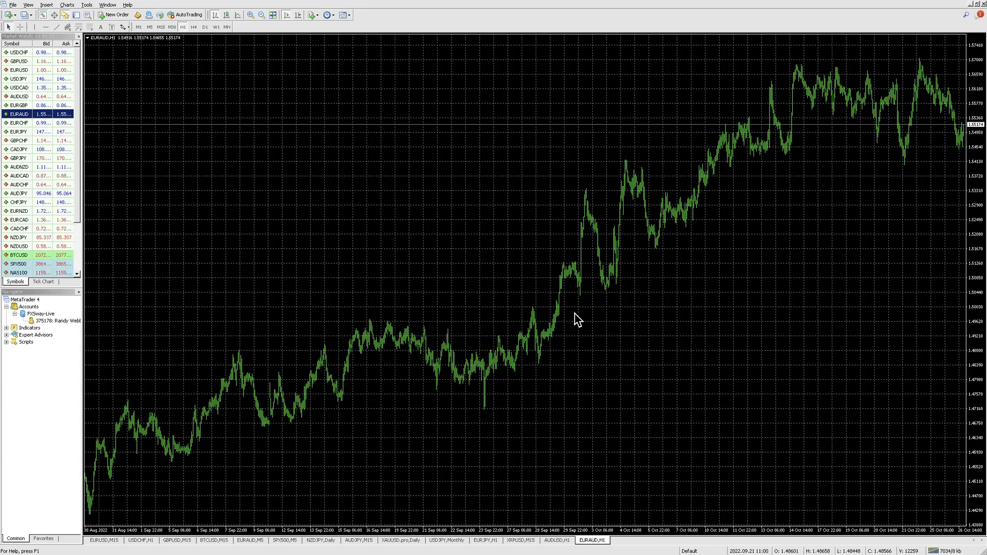
pyautogui.click(601, 317)
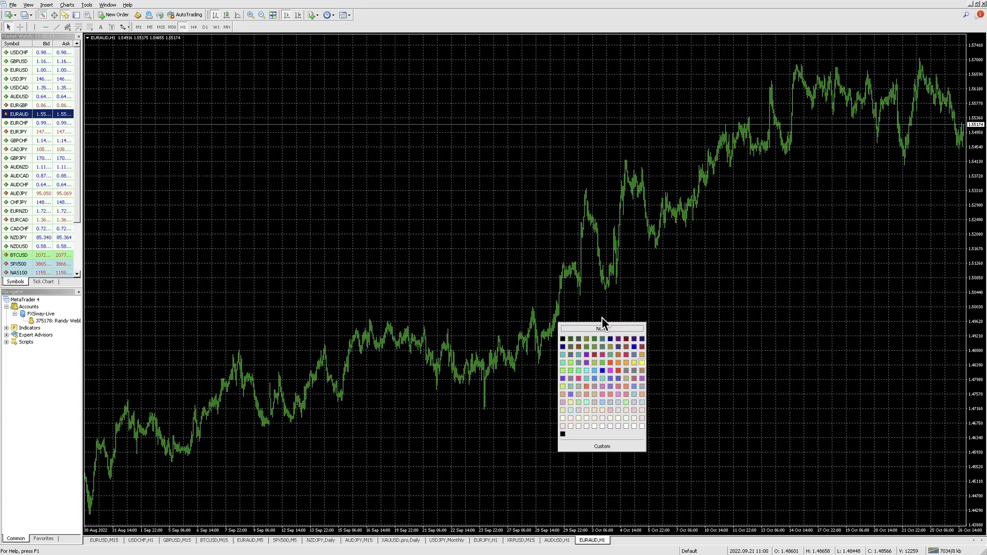
pyautogui.click(616, 370)
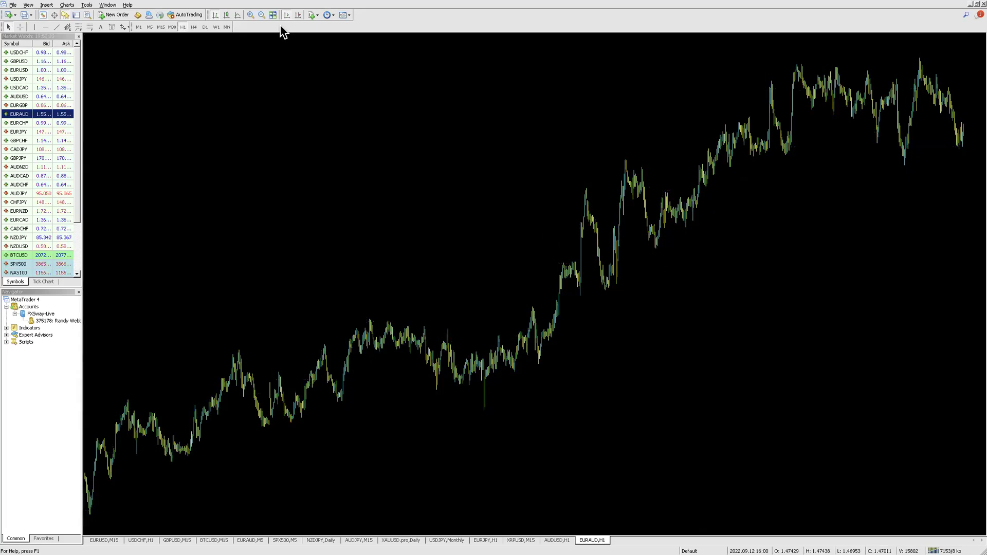
# Step: Zoom out and back in to wider bars, and turn on Chart Shift
pyautogui.click(257, 14)
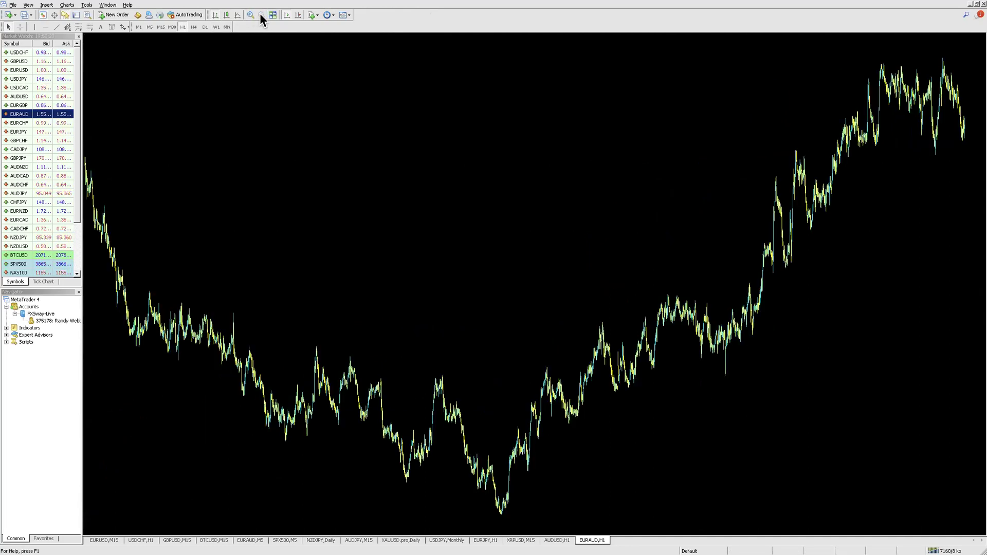
pyautogui.click(250, 15)
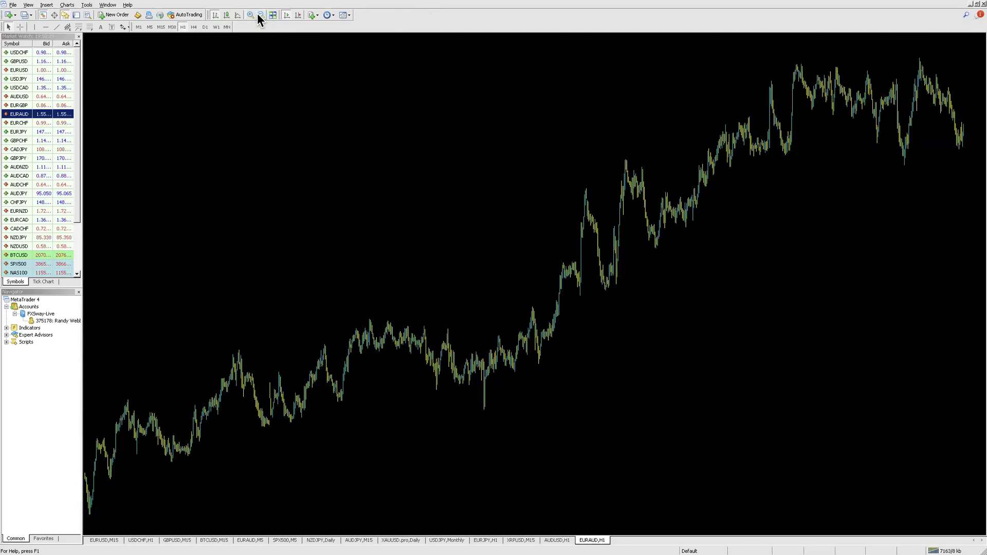
pyautogui.click(297, 15)
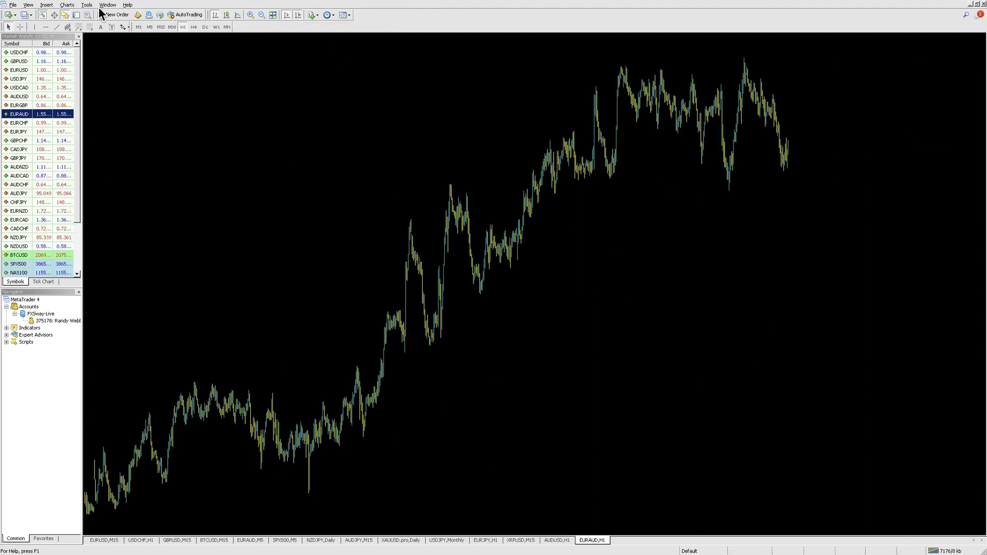
# Step: Attach the Ichimoku Kinko Hyo trend indicator to the EURAUD chart
pyautogui.click(46, 6)
pyautogui.moveTo(65, 14)
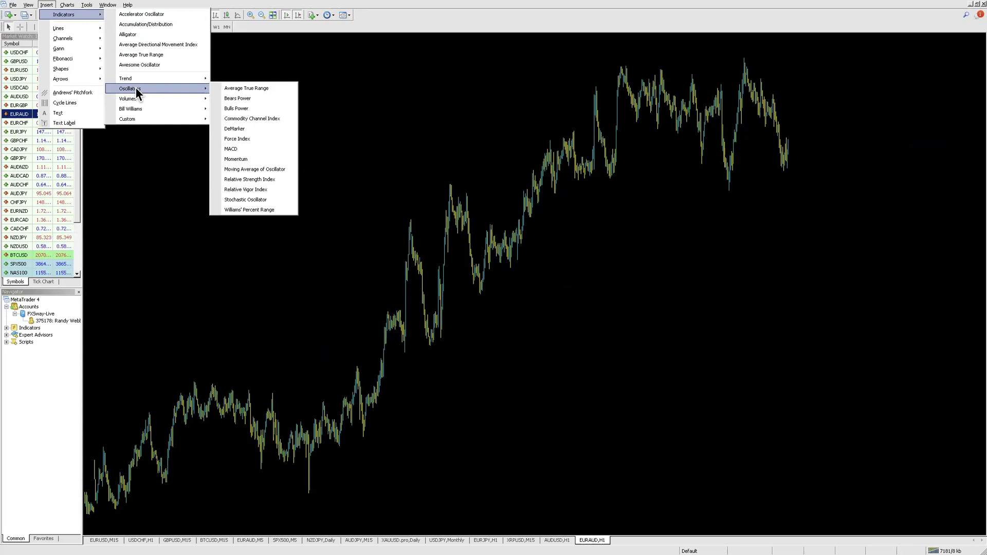
pyautogui.moveTo(125, 78)
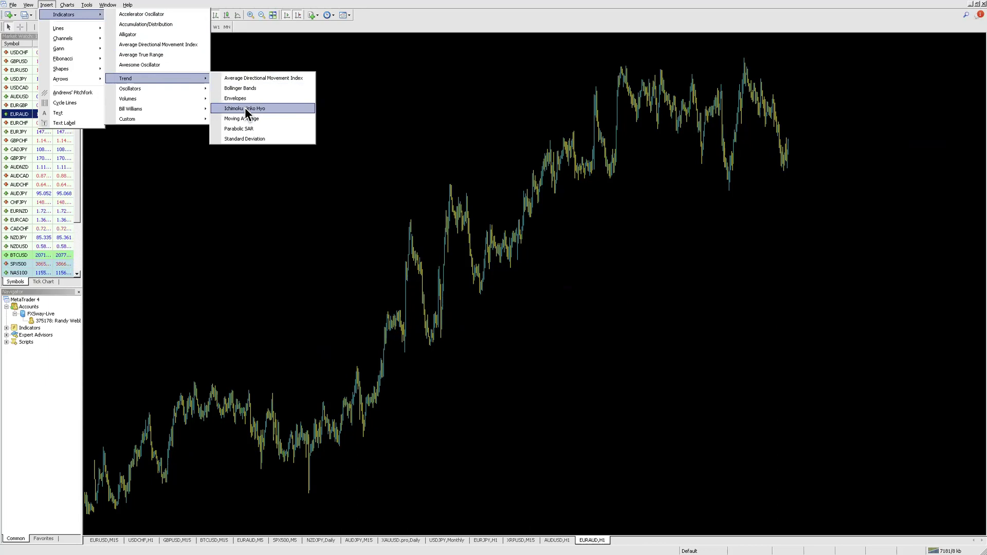
pyautogui.press('Escape')
pyautogui.press('Escape')
pyautogui.press('Escape')
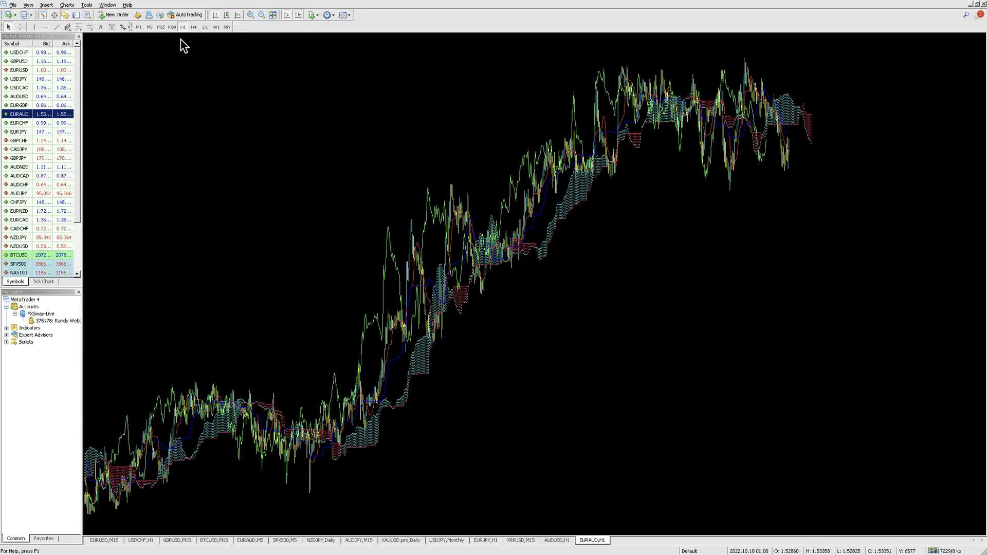
# Step: Insert the Relative Strength Index oscillator onto the EURAUD chart
pyautogui.click(47, 6)
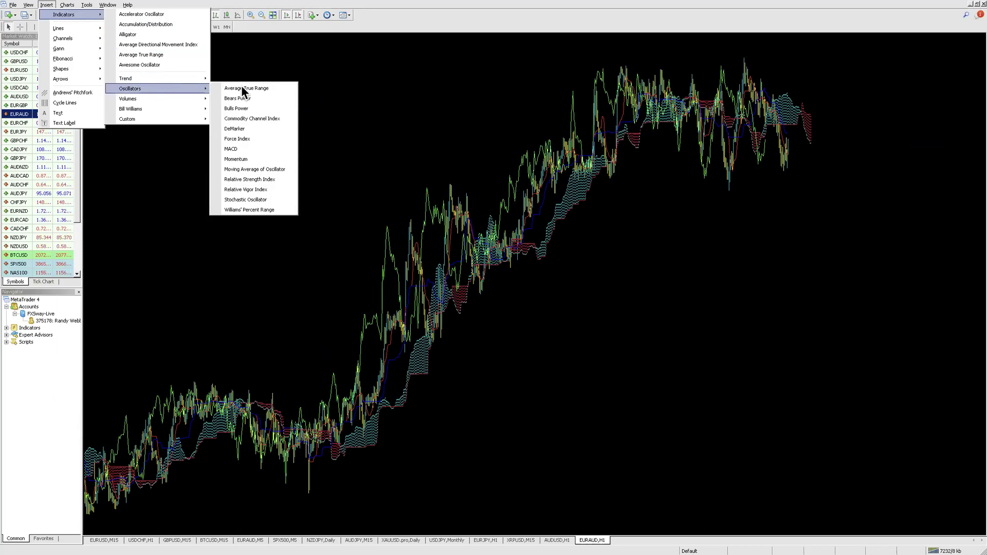
pyautogui.click(250, 180)
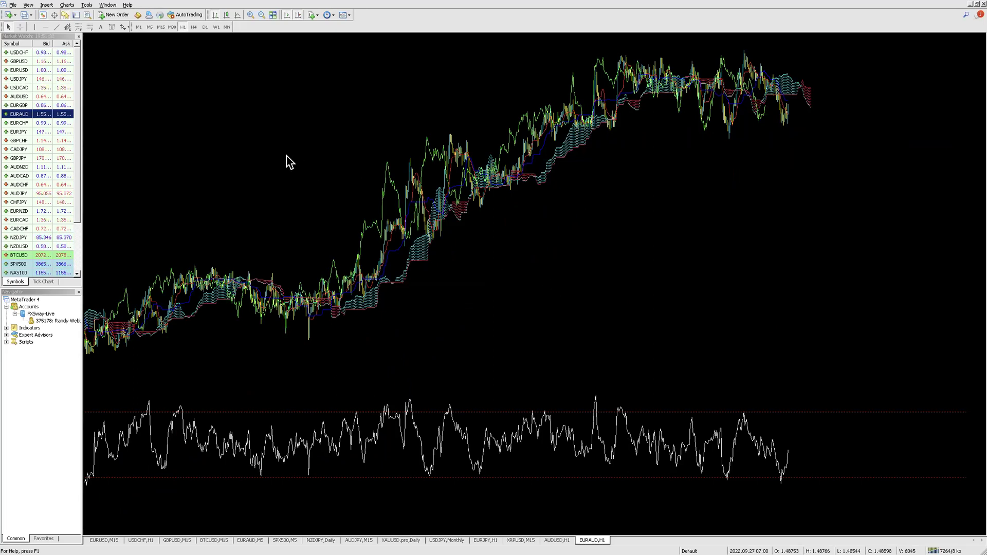
# Step: Recolour the EURAUD price bars in orange tones via chart Properties
pyautogui.rightClick(639, 262)
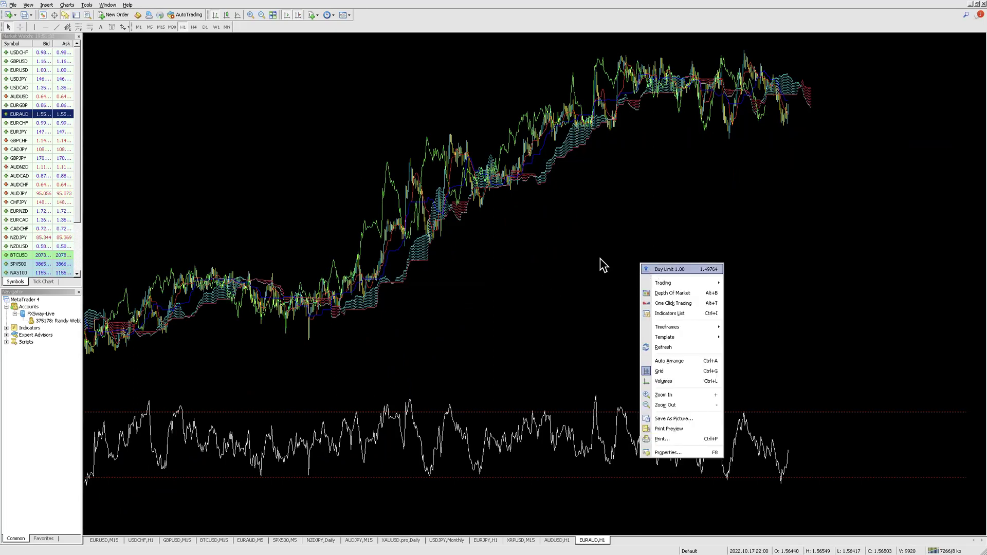
pyautogui.rightClick(515, 238)
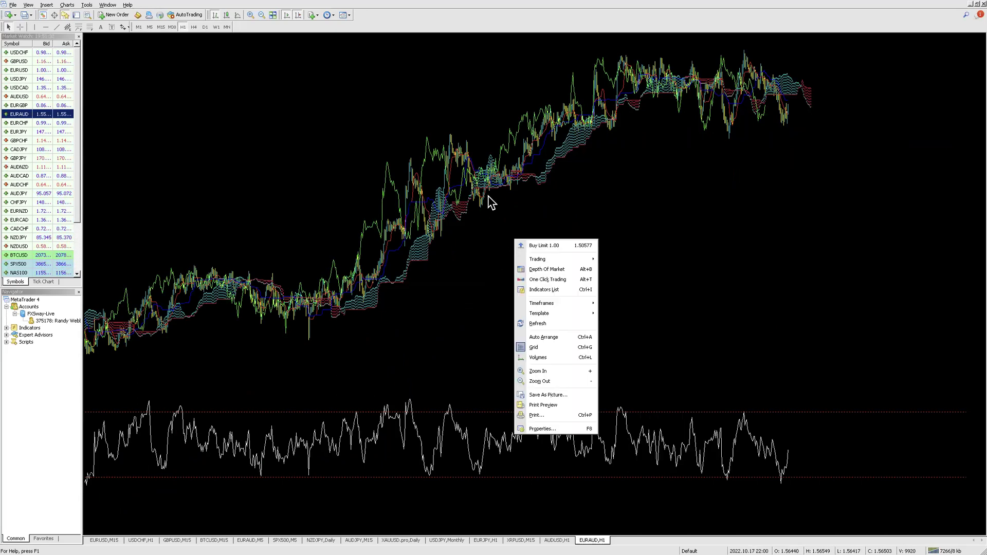
pyautogui.click(558, 429)
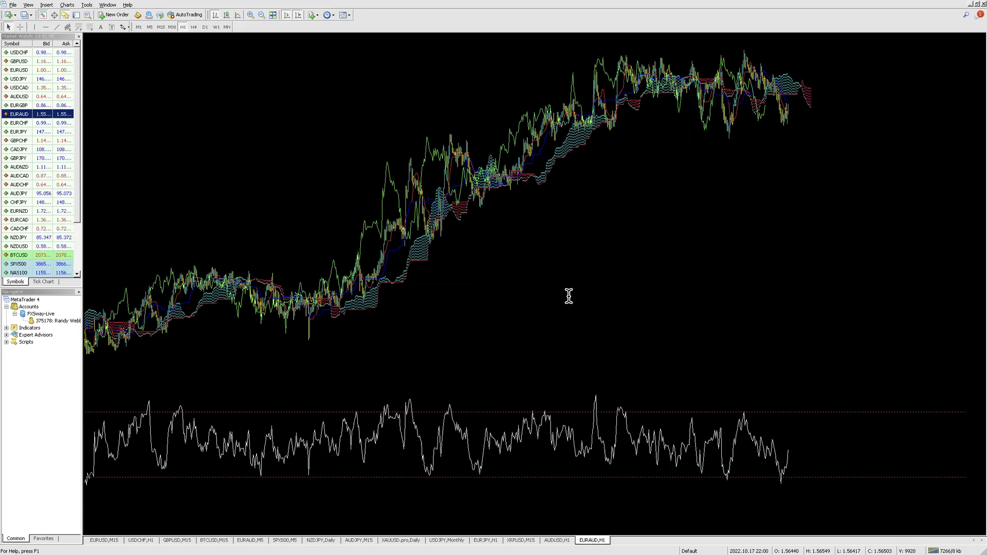
pyautogui.click(564, 242)
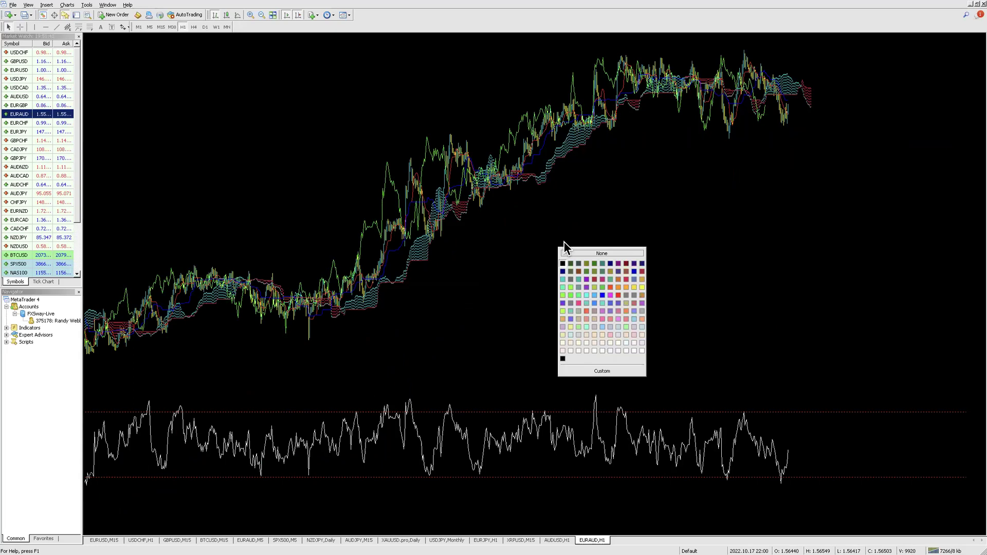
pyautogui.click(632, 350)
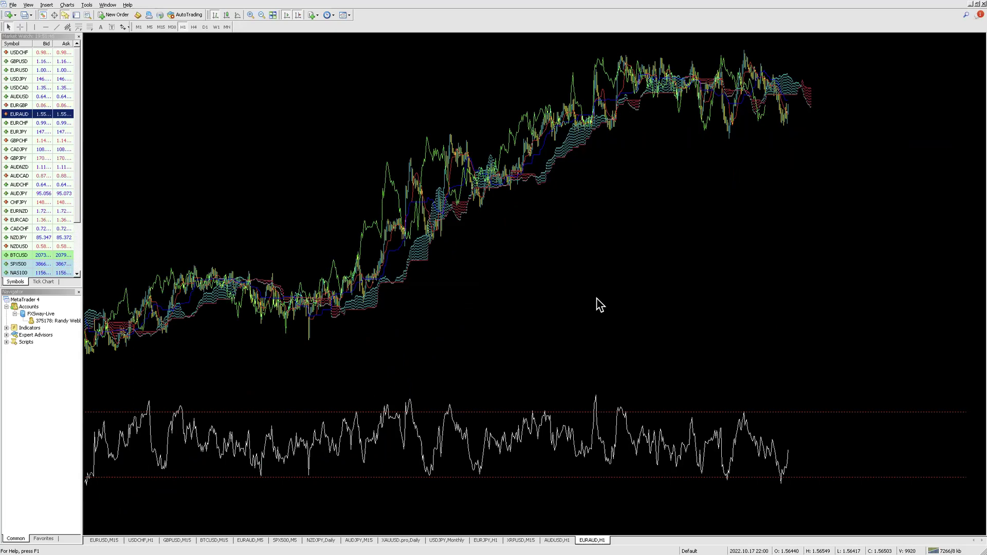
pyautogui.click(562, 240)
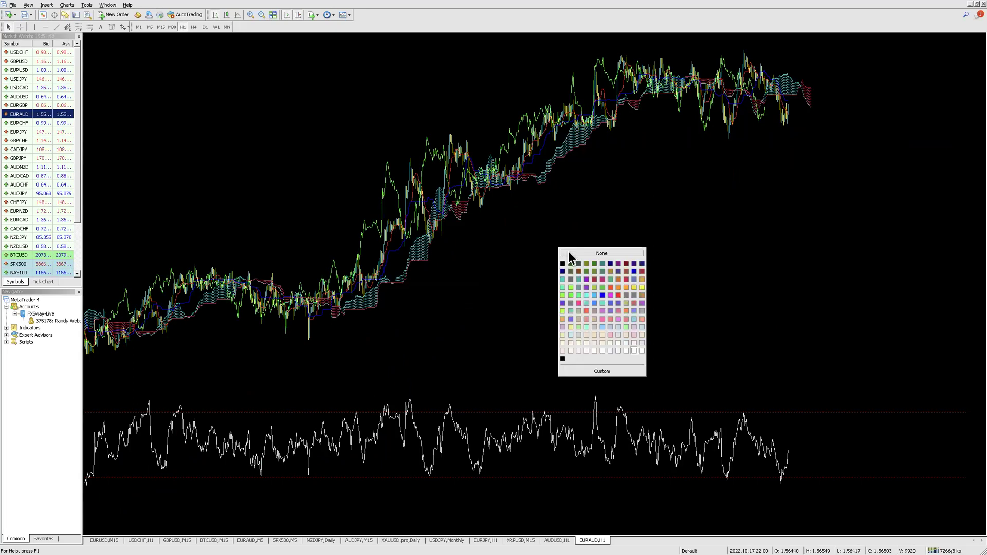
pyautogui.click(563, 263)
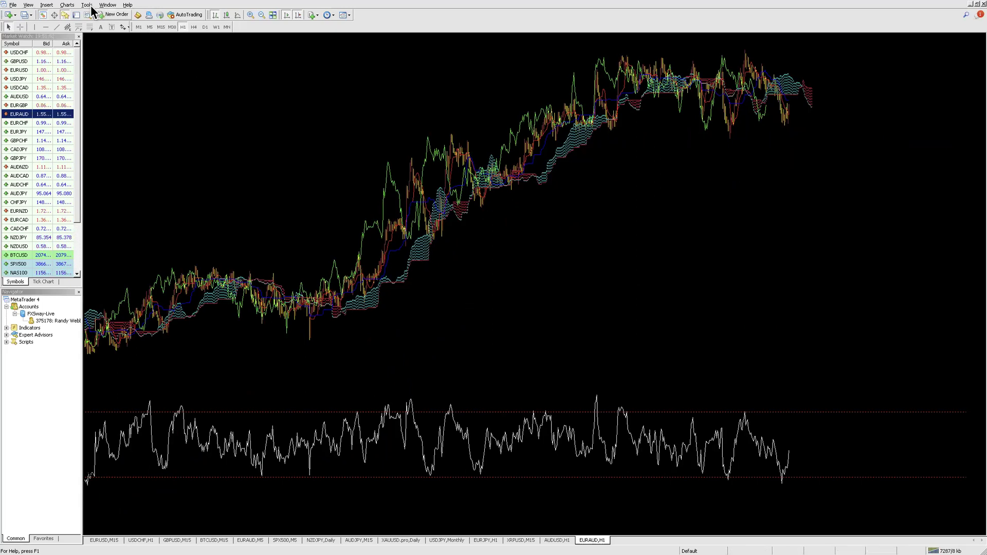
pyautogui.click(49, 6)
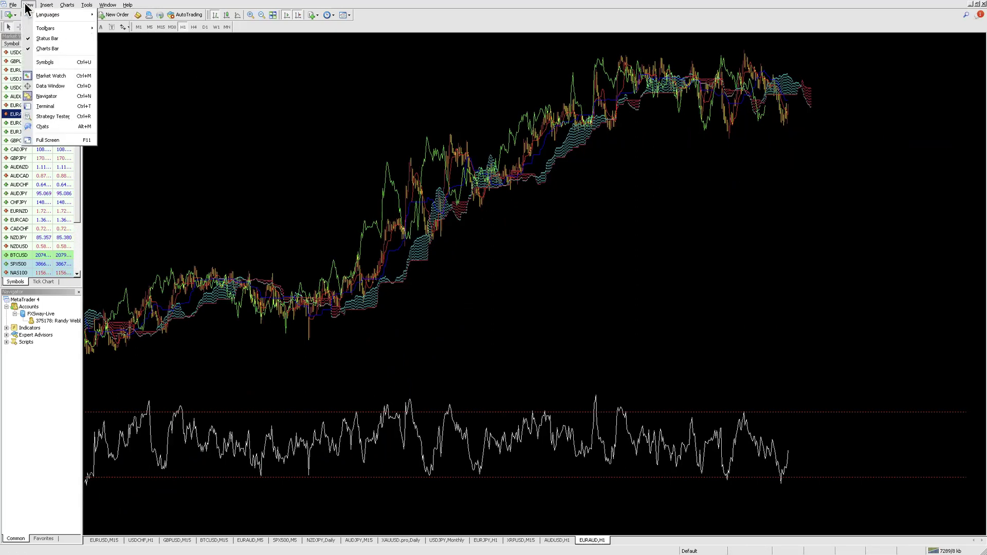
pyautogui.moveTo(58, 28)
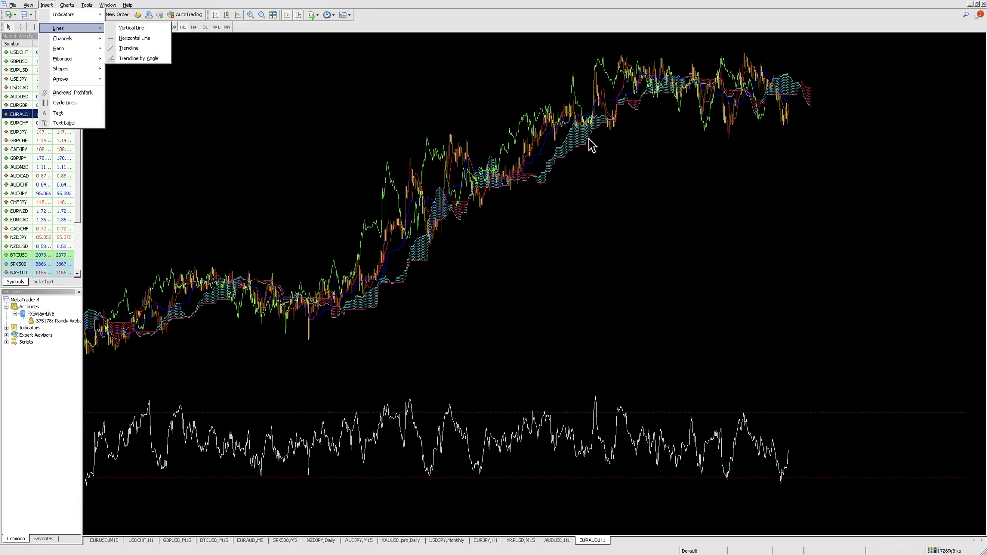
pyautogui.click(537, 217)
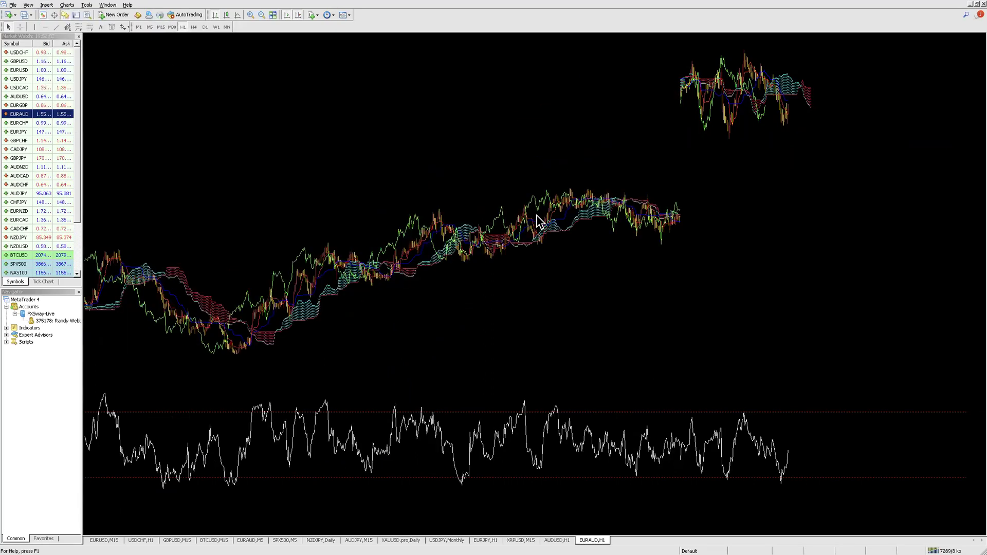
pyautogui.rightClick(553, 208)
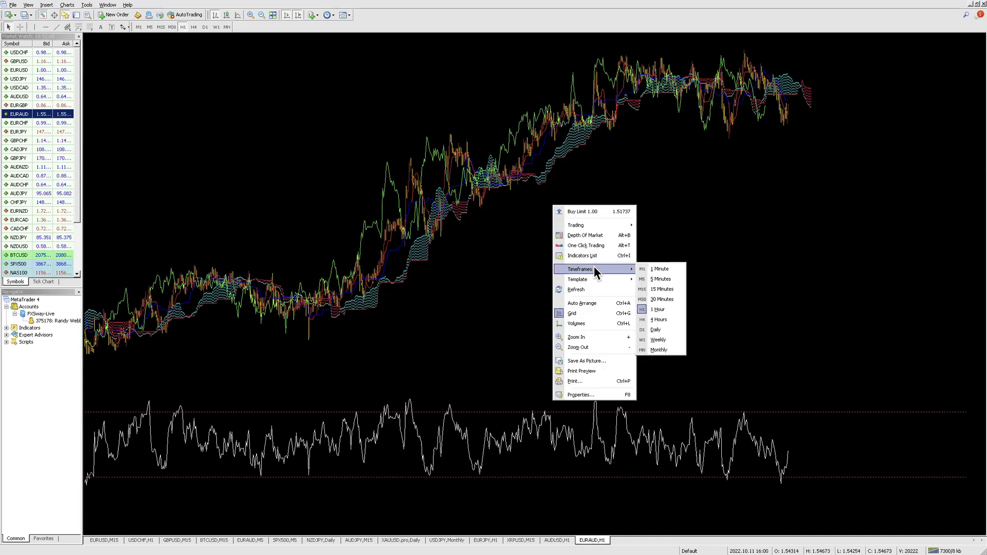
pyautogui.moveTo(594, 279)
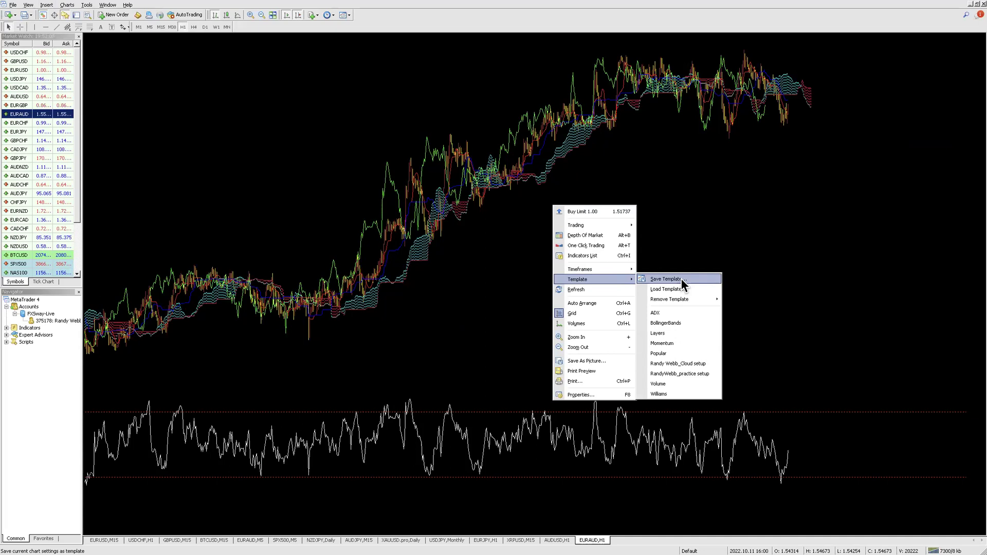
pyautogui.press('Escape')
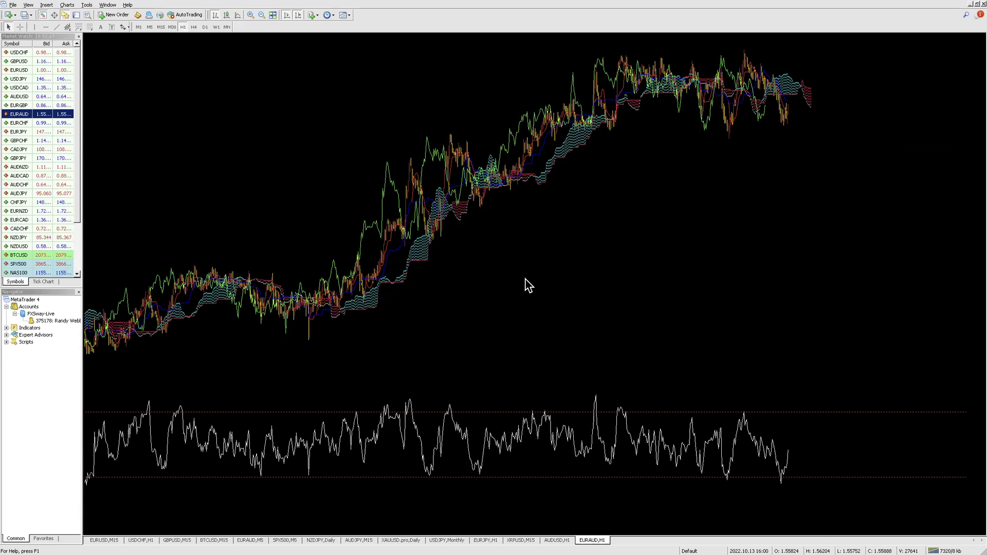
# Step: Open a CADJPY chart window and apply the saved template to it
pyautogui.click(18, 150)
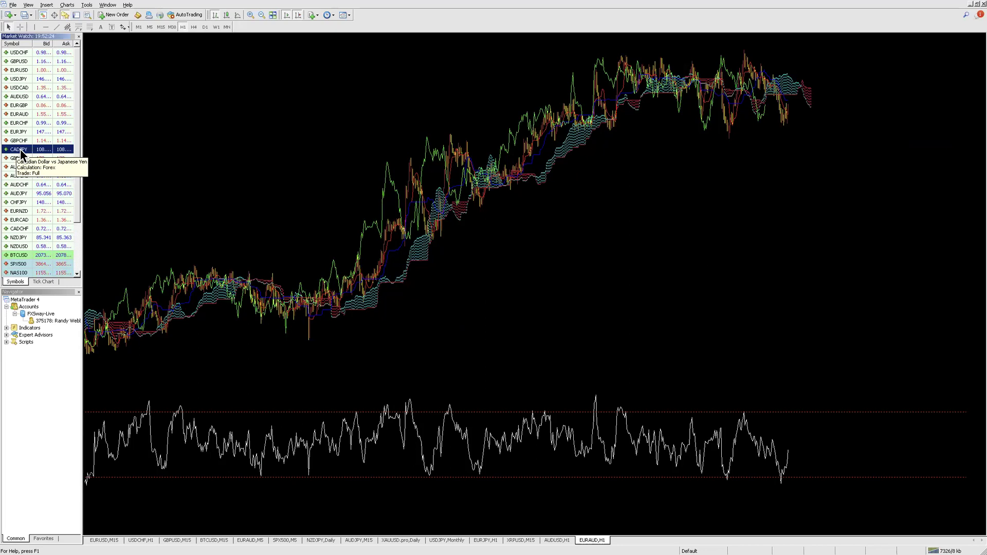
pyautogui.rightClick(20, 149)
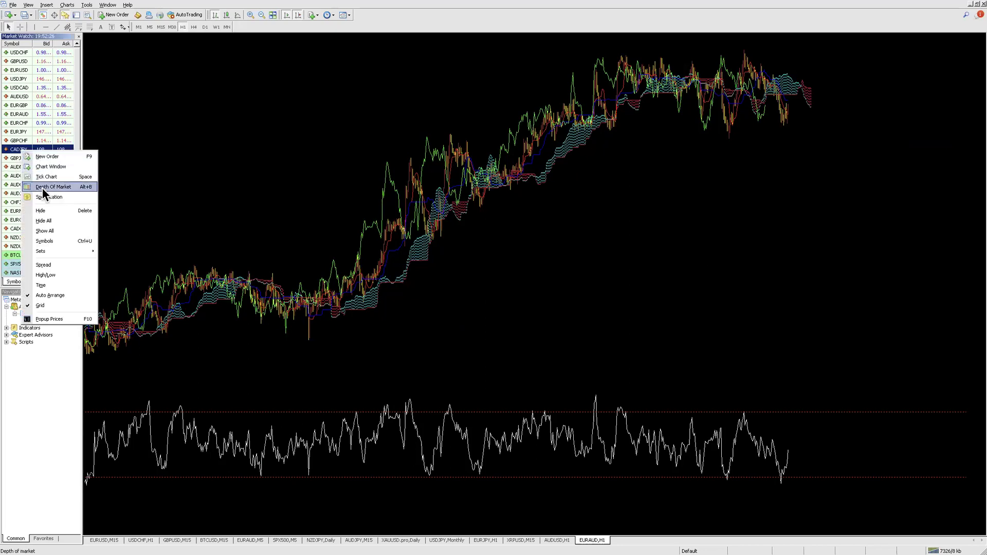
pyautogui.click(46, 163)
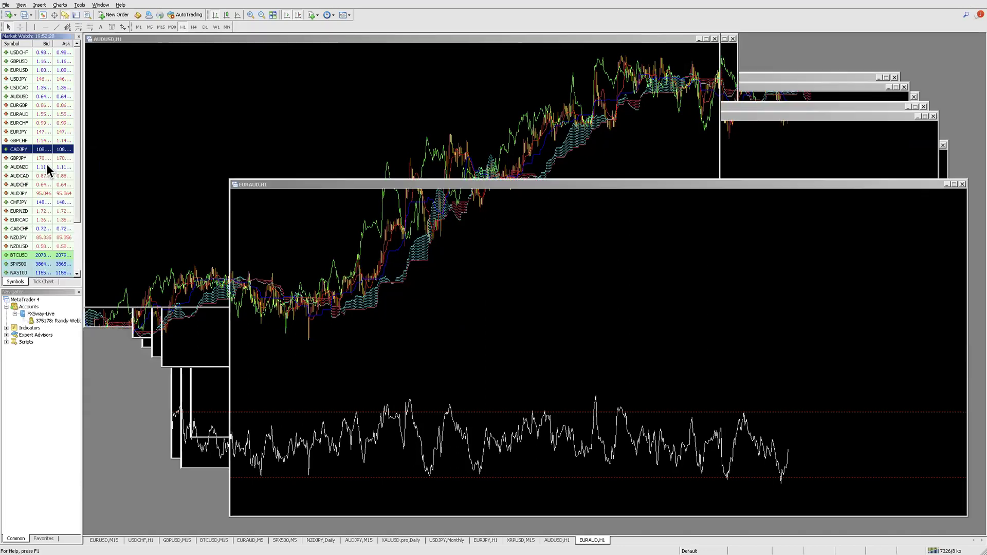
pyautogui.rightClick(468, 178)
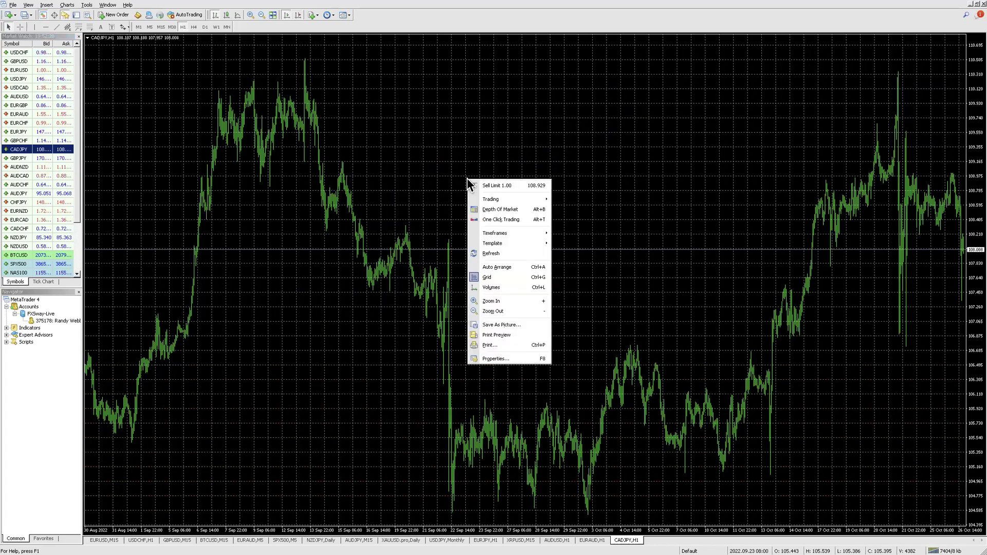
pyautogui.moveTo(493, 242)
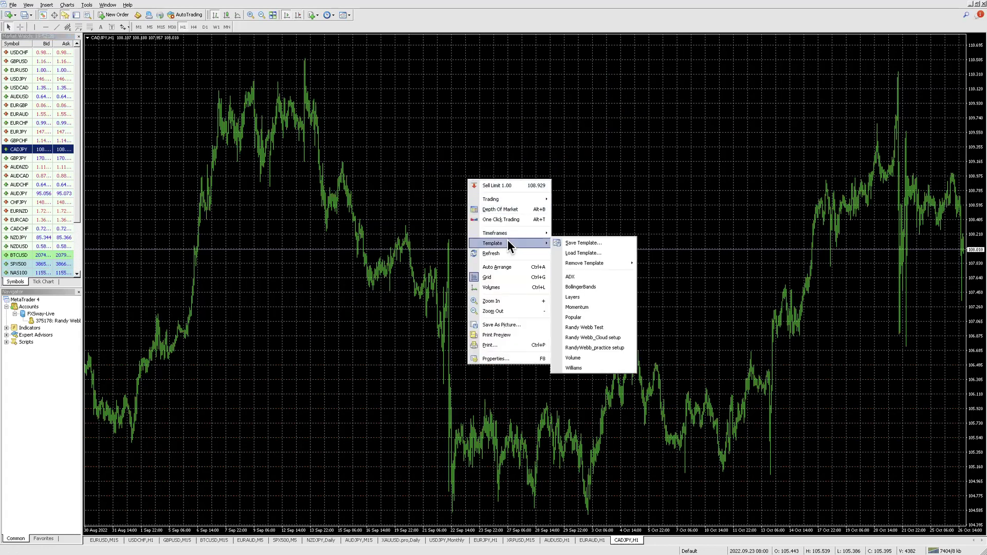
pyautogui.click(599, 252)
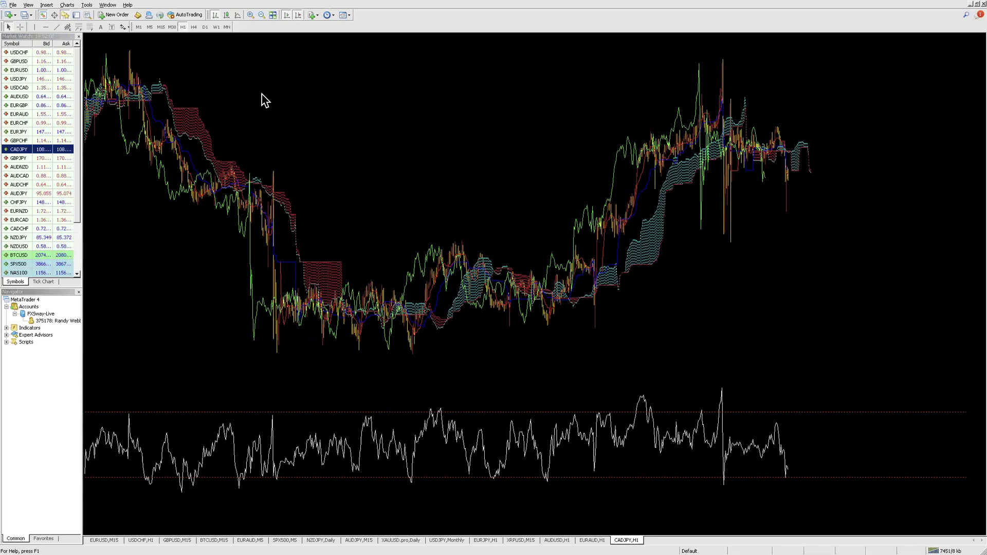
pyautogui.press('F9')
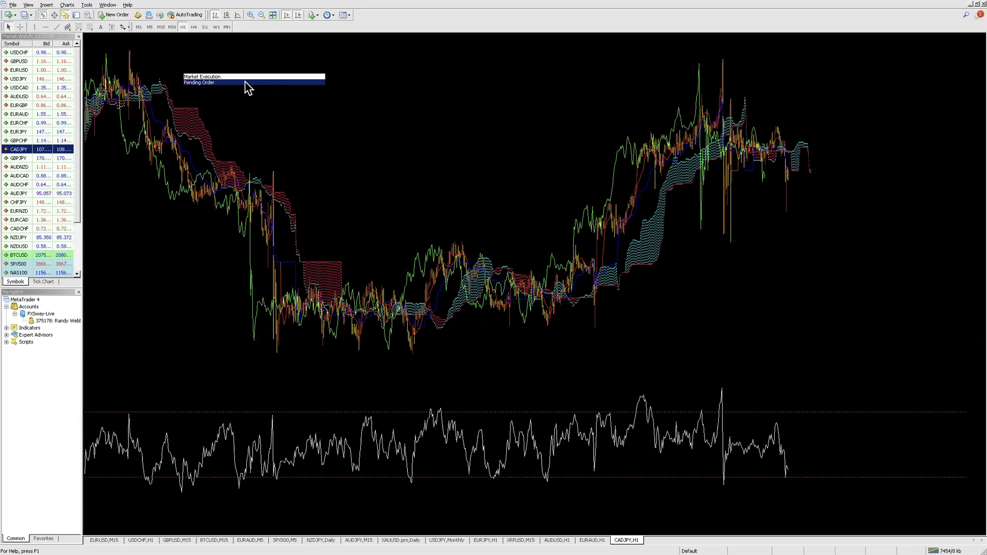
pyautogui.click(239, 82)
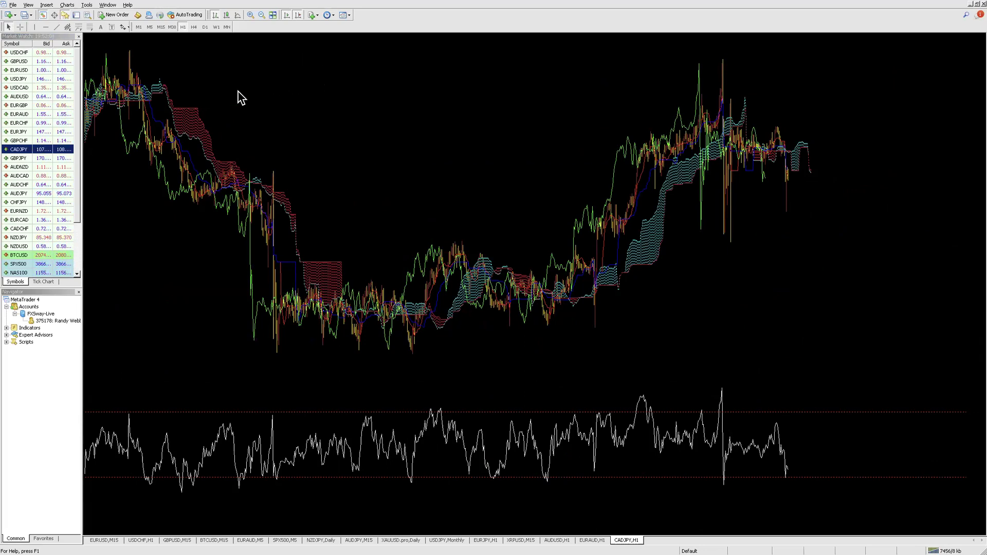
pyautogui.click(242, 95)
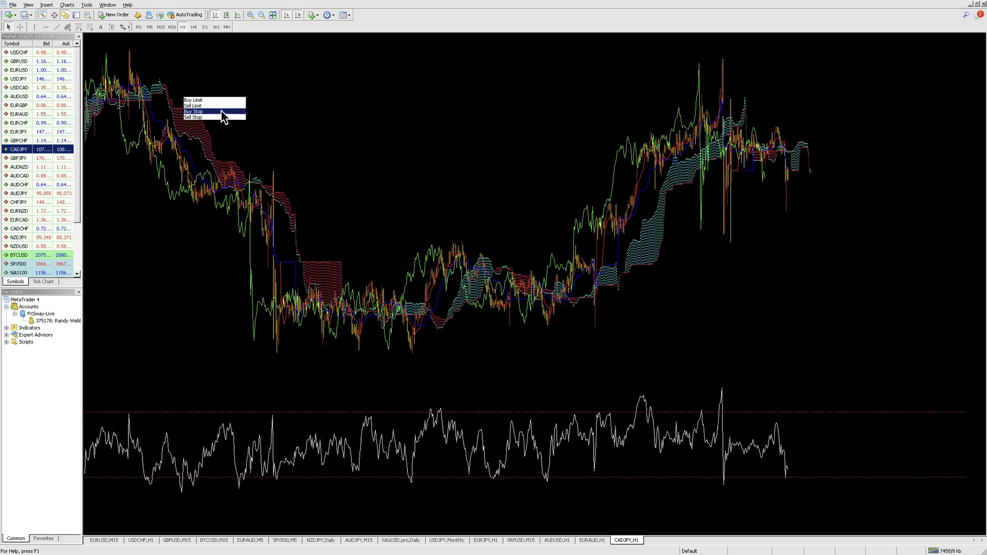
pyautogui.click(253, 84)
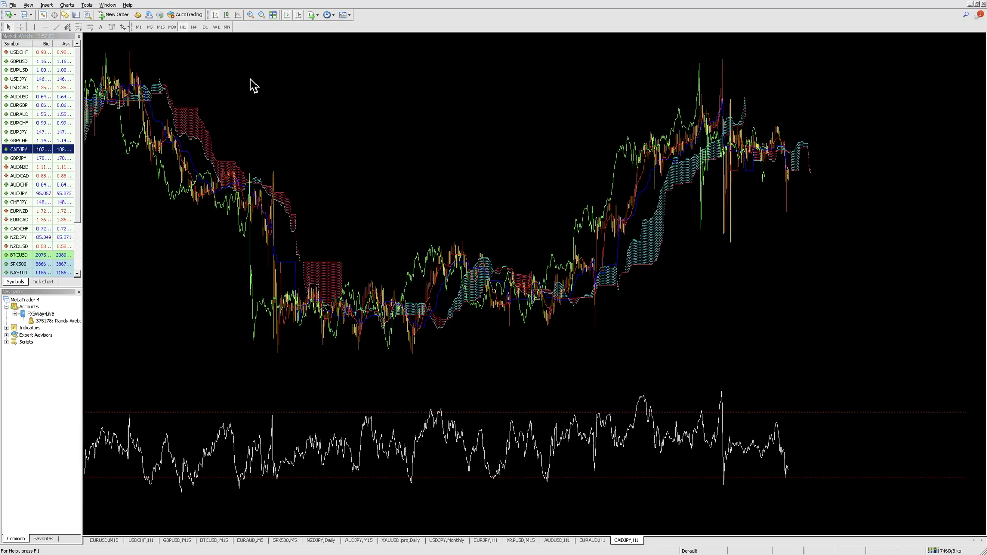
pyautogui.click(231, 91)
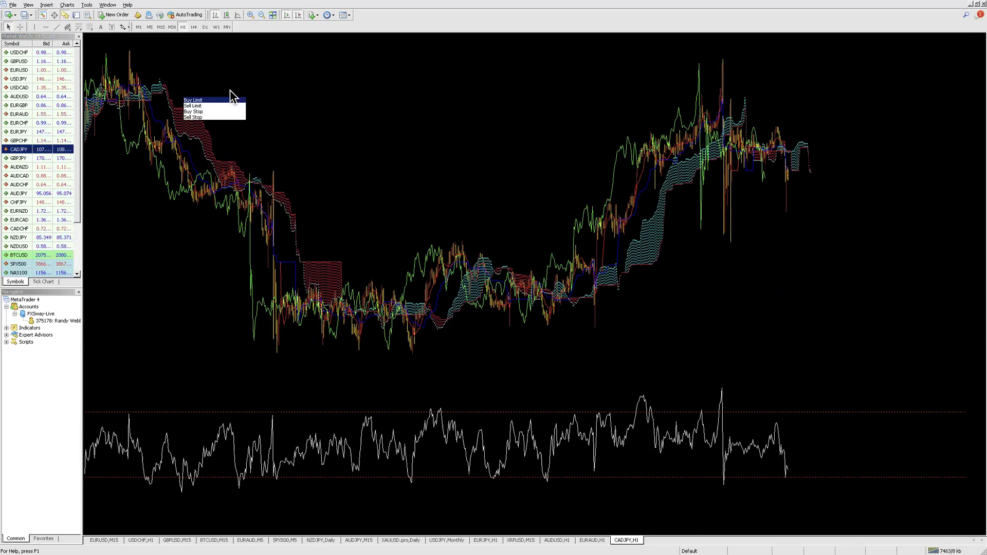